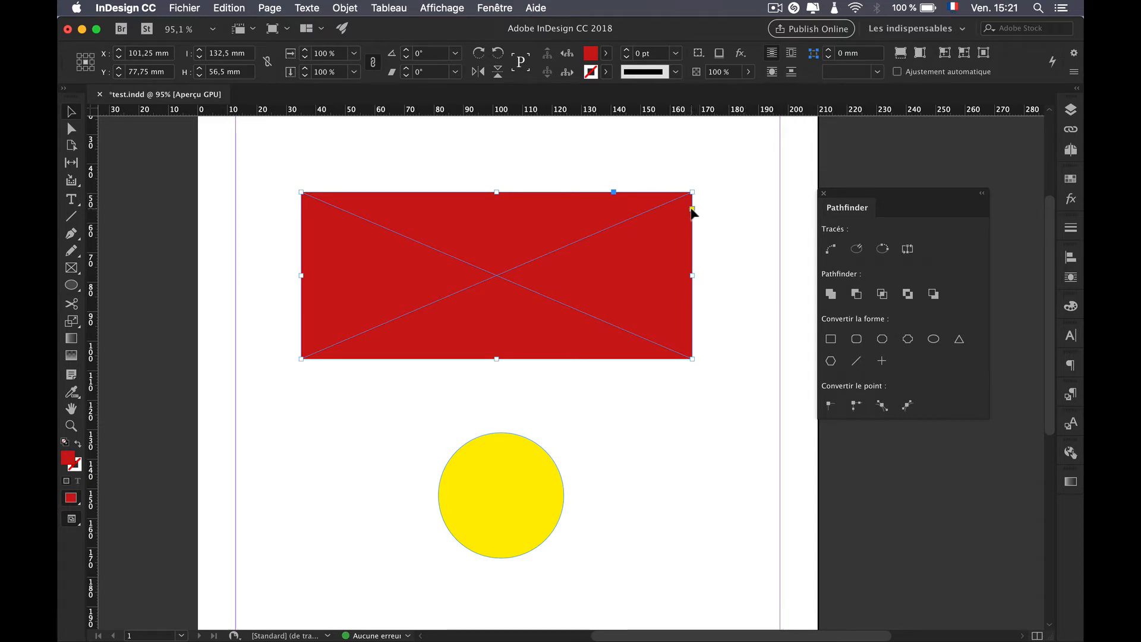
Step: Try enlarging all four corner effects of the red rectangle to about 11.75 mm directly on the shape, and undo it
click(692, 209)
drag(693, 193, 658, 194)
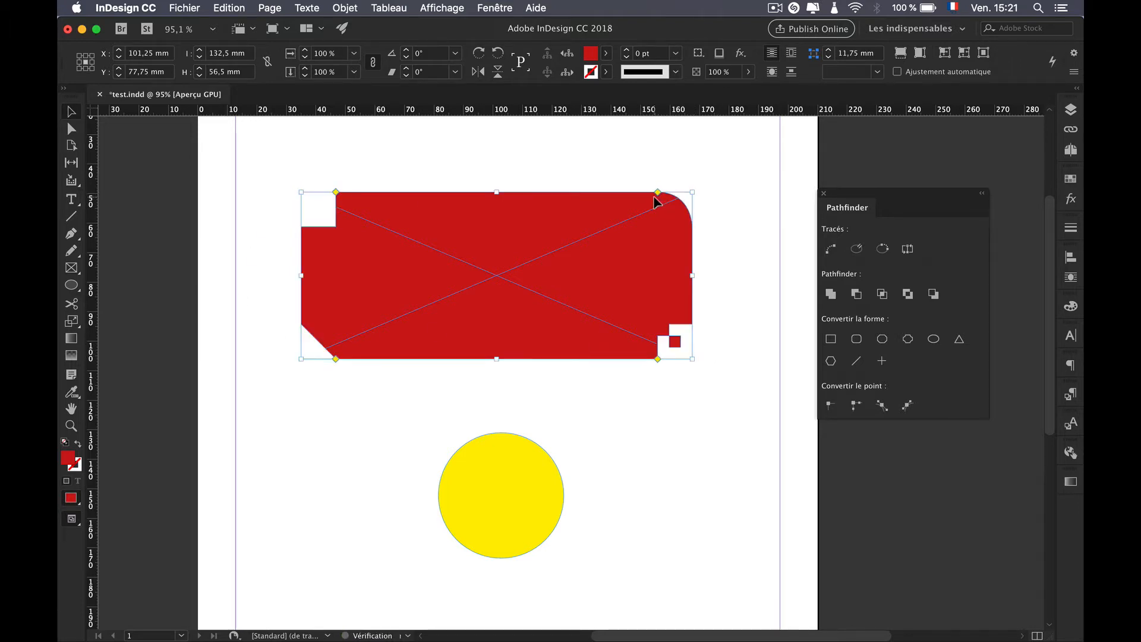
key(super+z)
click(681, 145)
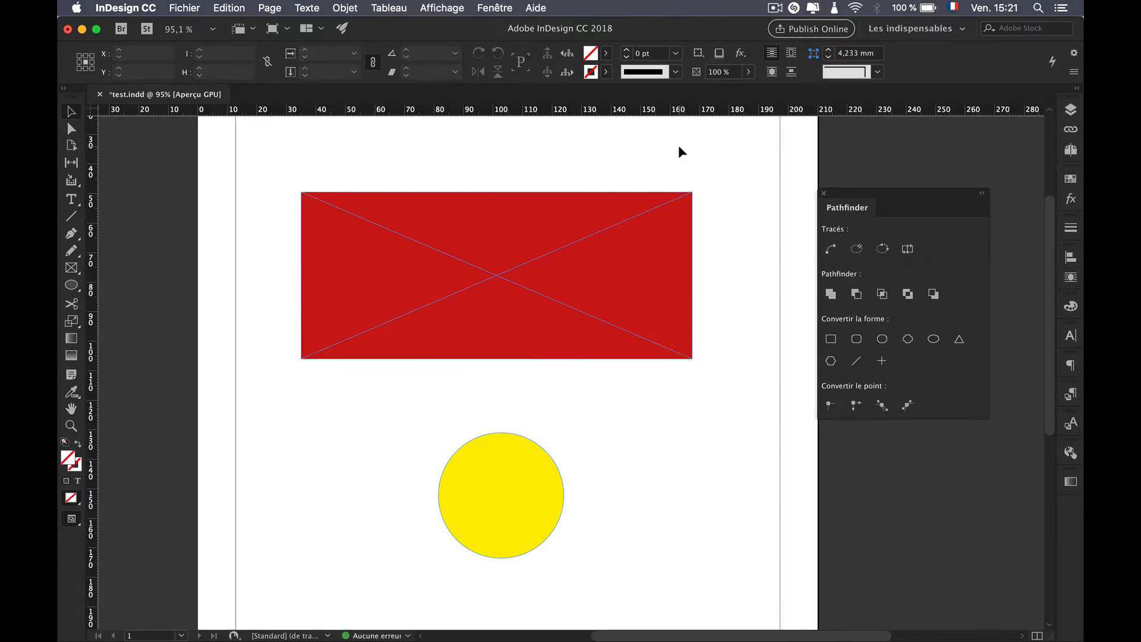
Step: Open the corner options for the red rectangle, enable the preview and keep the Marge shape for the top-left corner
click(644, 245)
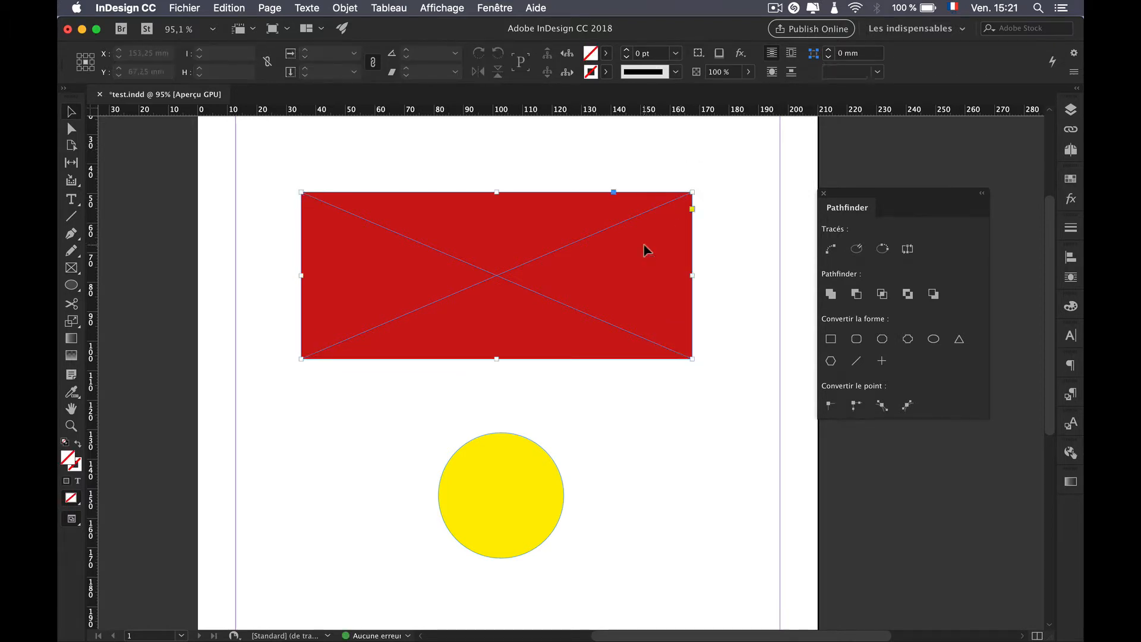
click(347, 8)
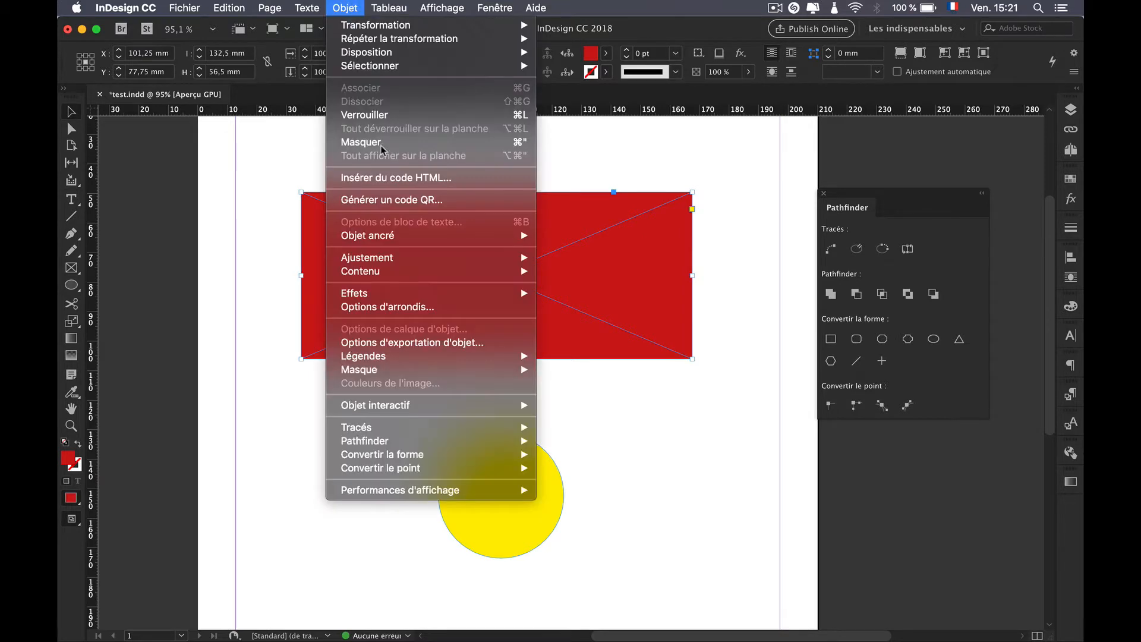
click(398, 307)
drag(355, 404, 563, 361)
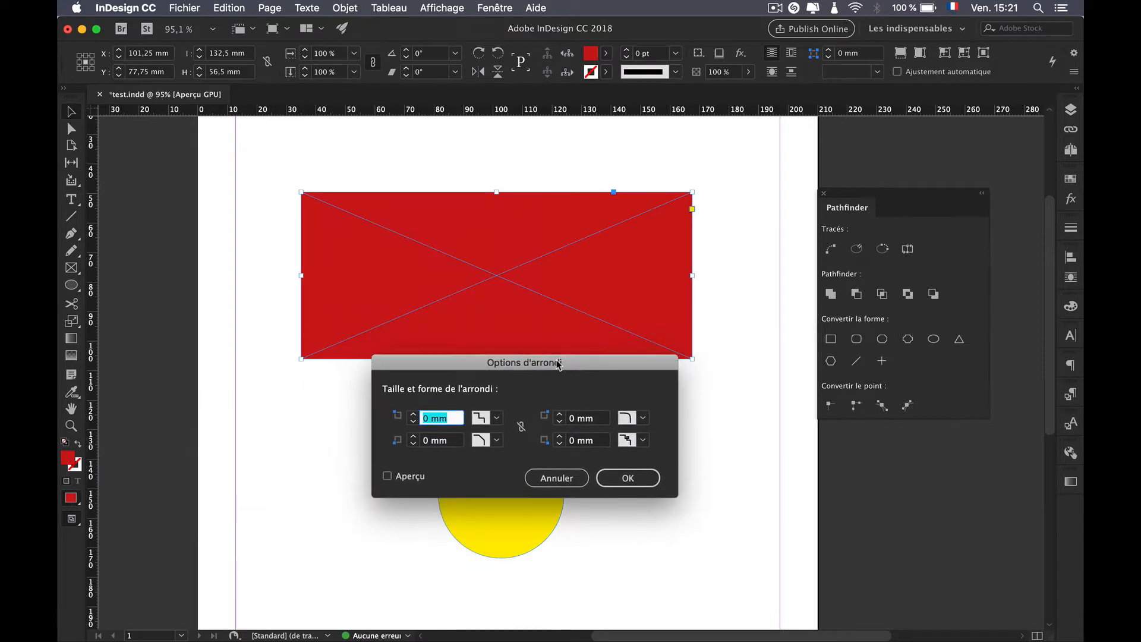
click(416, 482)
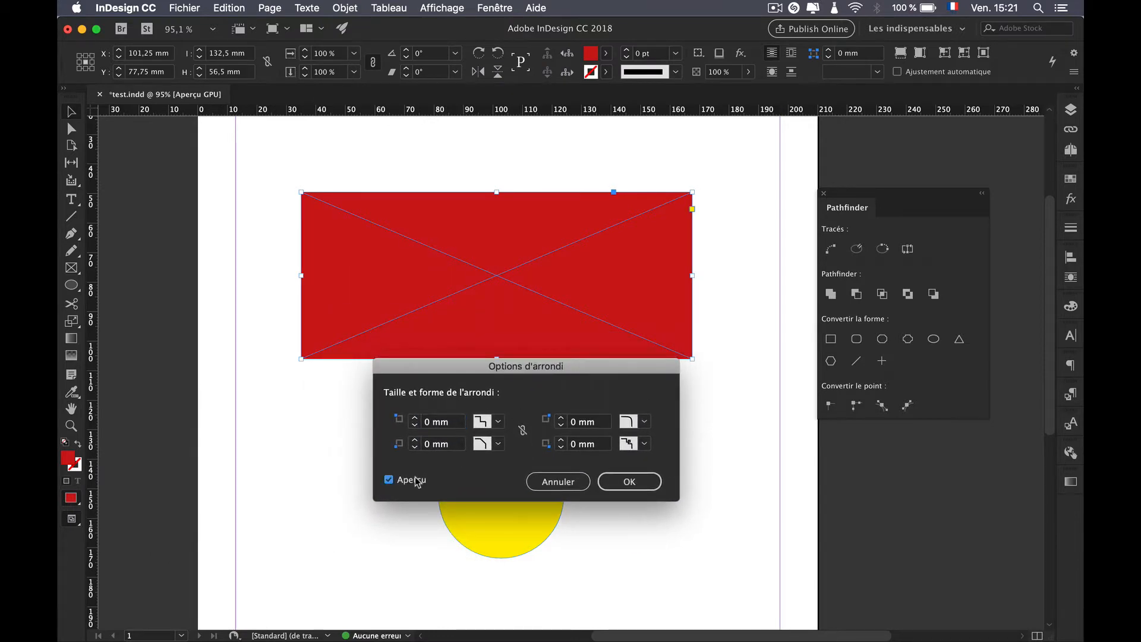
click(501, 422)
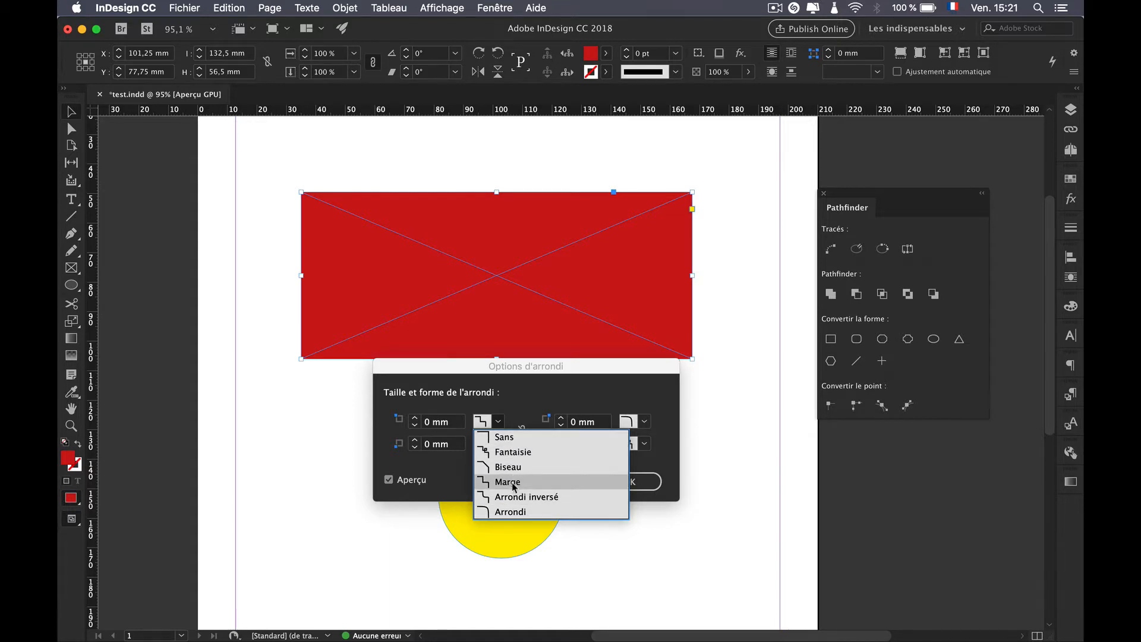
click(459, 470)
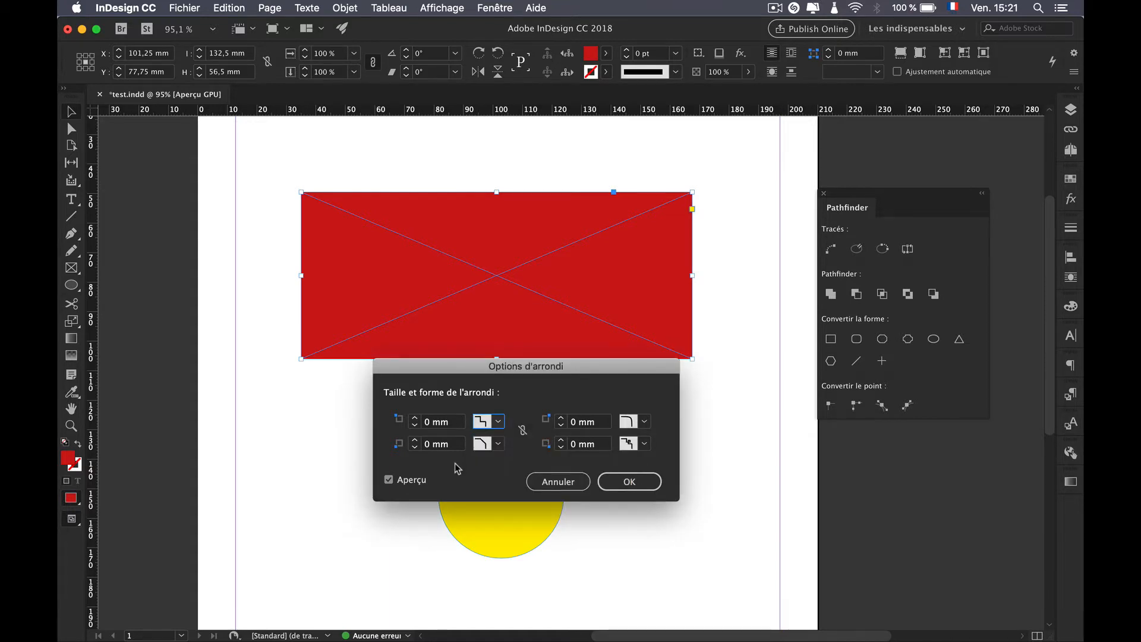
Step: Set the red rectangle's top-left corner size to 5 mm and its bottom-left corner size to 8 mm
click(416, 418)
click(416, 418)
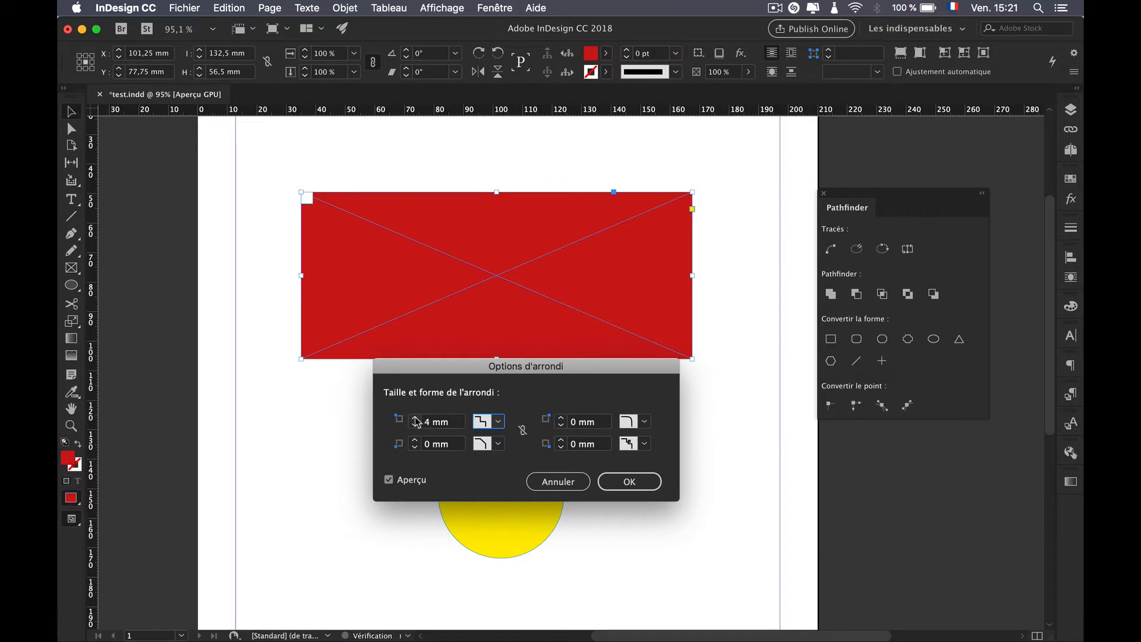
click(415, 418)
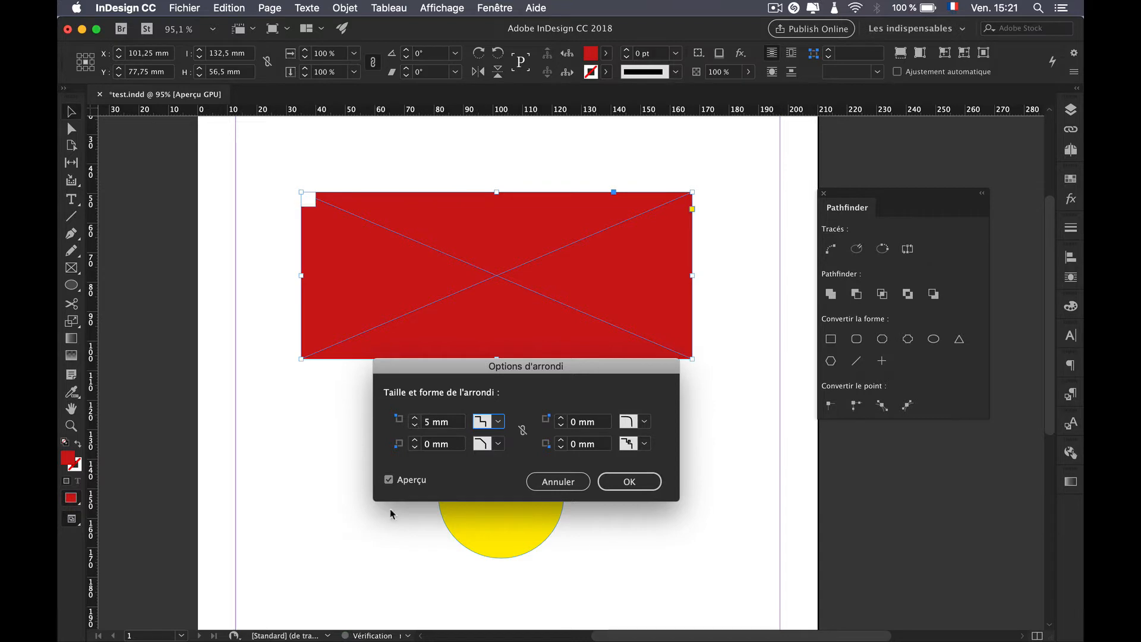
click(416, 441)
click(416, 441)
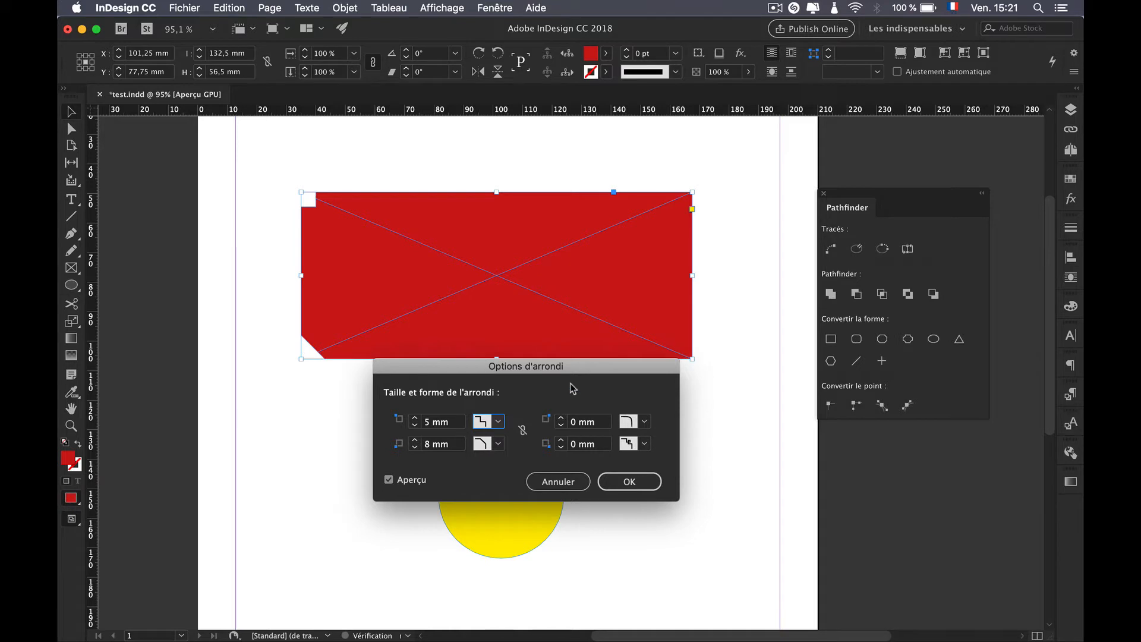
Step: Set the size of the red rectangle's rounded top-right corner to 10 mm
click(562, 418)
click(562, 418)
click(562, 418)
click(562, 418)
click(562, 418)
click(562, 418)
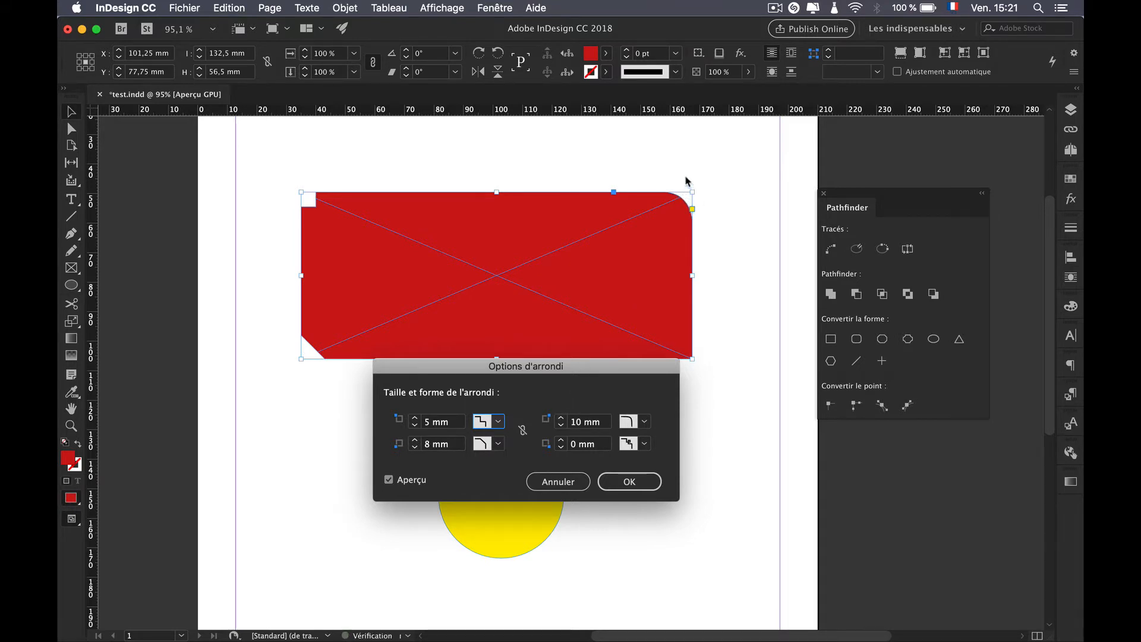
Step: Set the red rectangle's fancy bottom-right corner to 17 mm, apply the corner options and deselect the shape
click(562, 440)
click(562, 440)
click(562, 441)
click(562, 441)
click(562, 441)
click(562, 440)
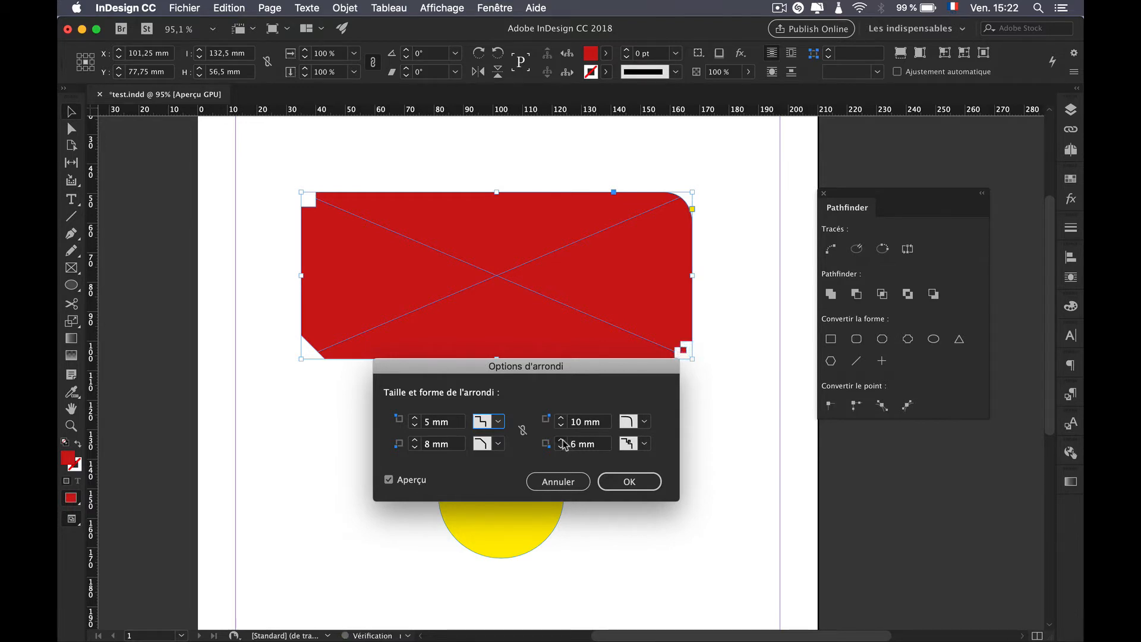
click(562, 441)
click(561, 440)
click(562, 440)
click(561, 440)
click(562, 440)
click(562, 440)
click(562, 440)
click(562, 440)
click(562, 441)
click(562, 440)
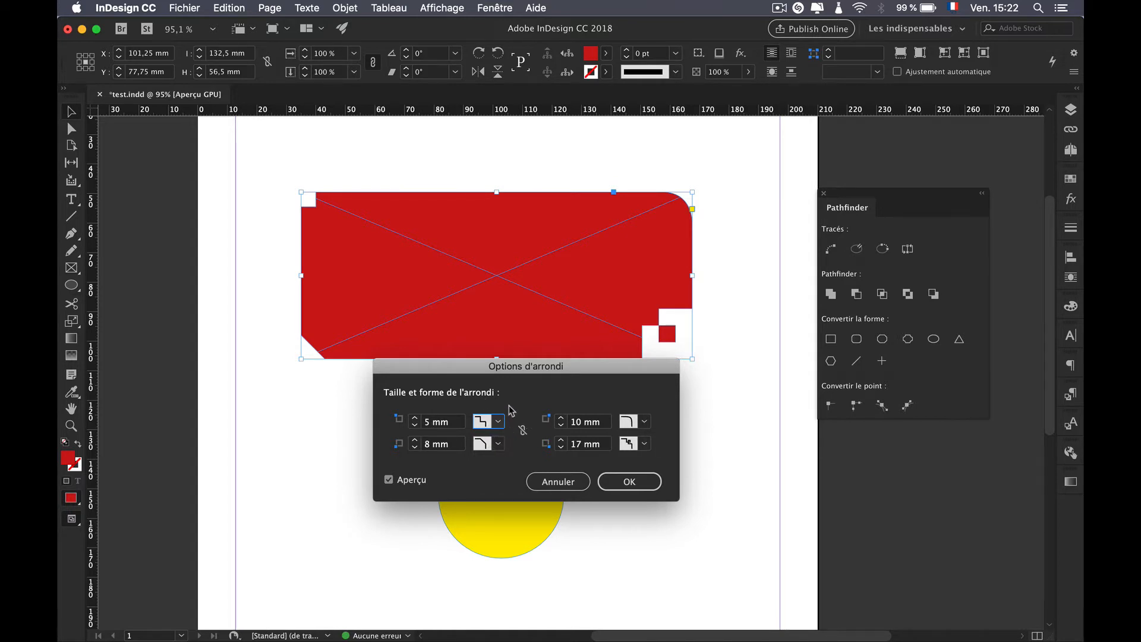
click(634, 479)
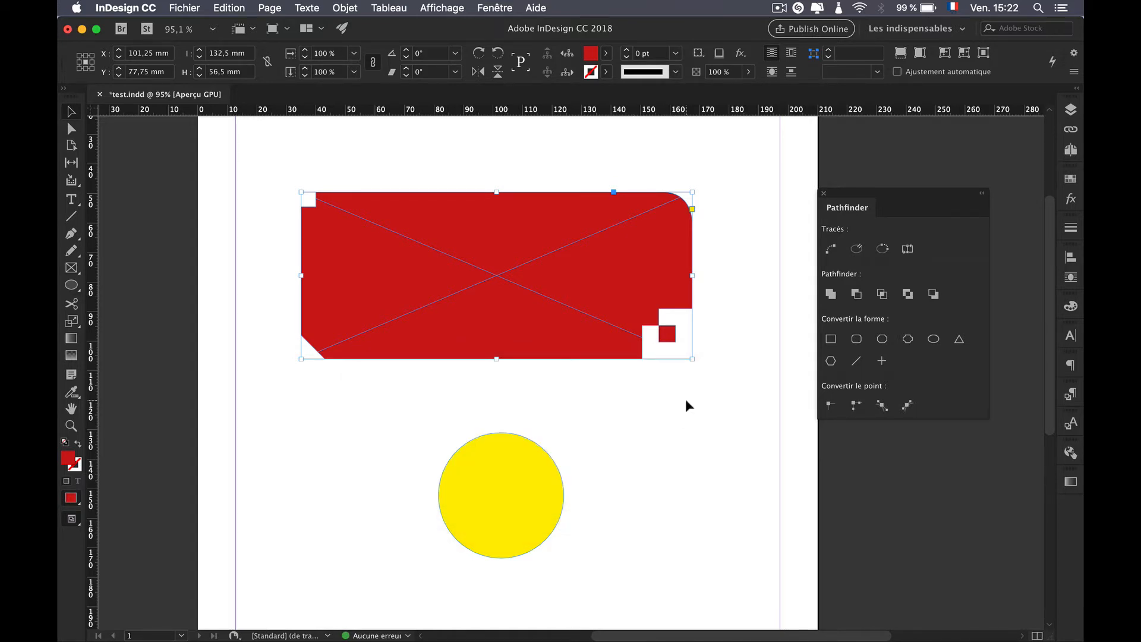
click(686, 400)
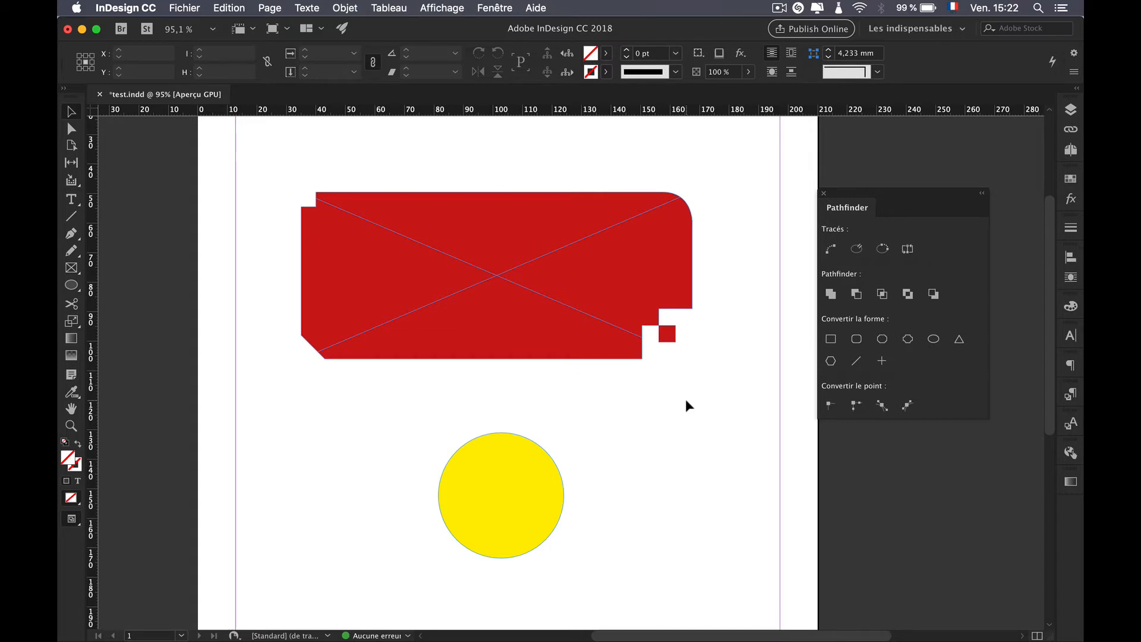
Step: Move the yellow circle up over the middle of the red shape's bottom edge, to about X 103.25 mm, Y 106 mm
click(523, 488)
drag(523, 485, 524, 352)
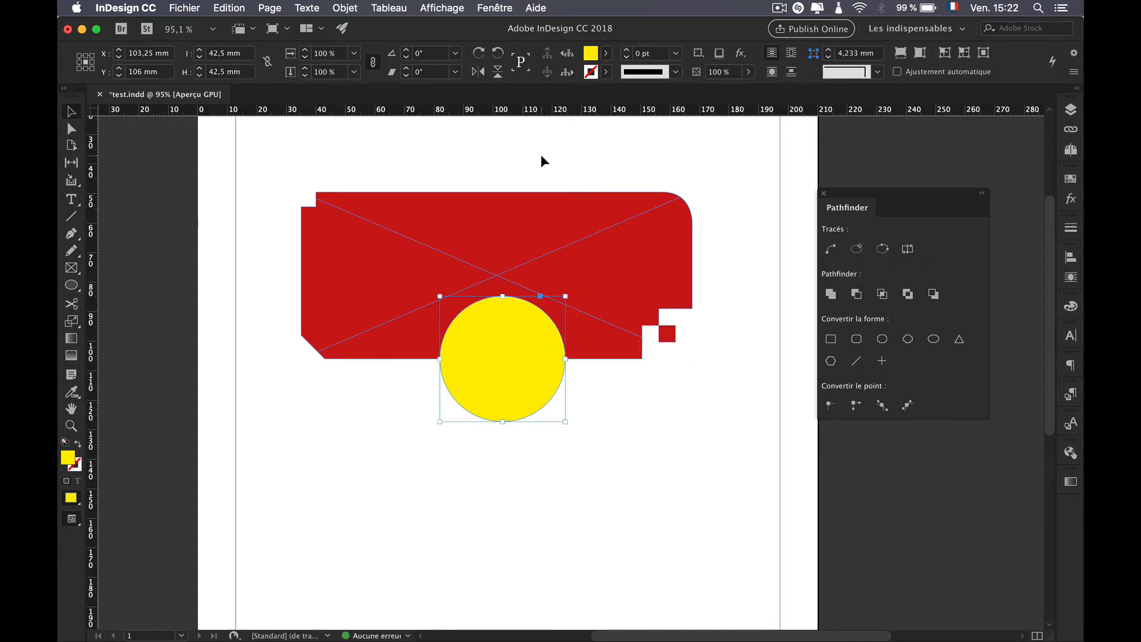
click(431, 172)
right_click(412, 155)
click(306, 125)
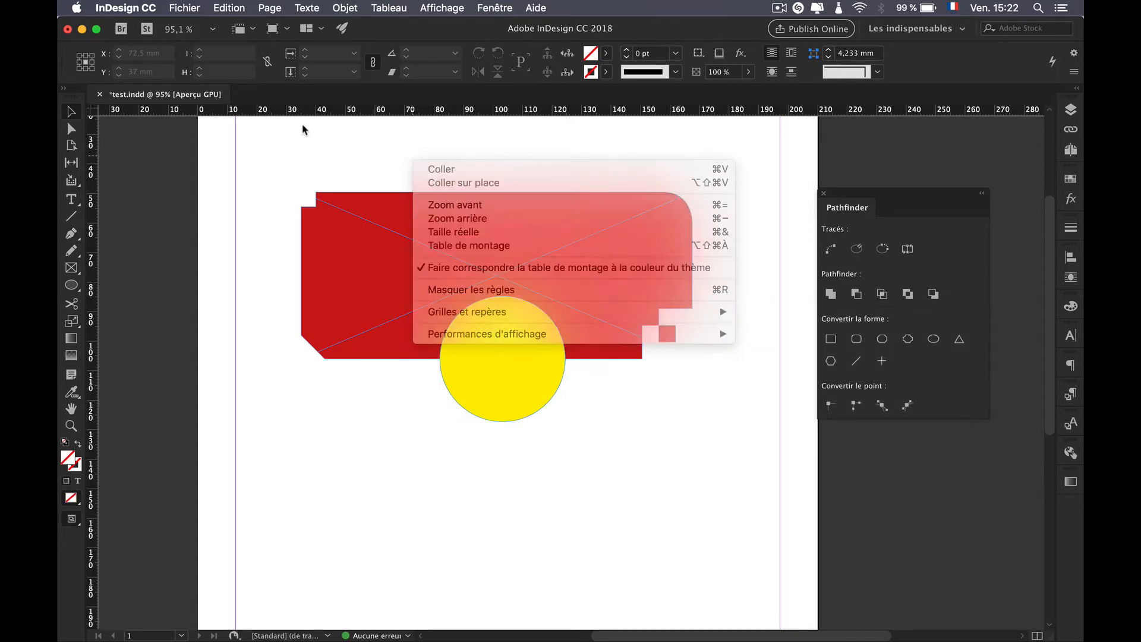
Step: Select the red shape and the yellow circle together and bring the Pathfinder controls closer to them
drag(344, 138, 583, 447)
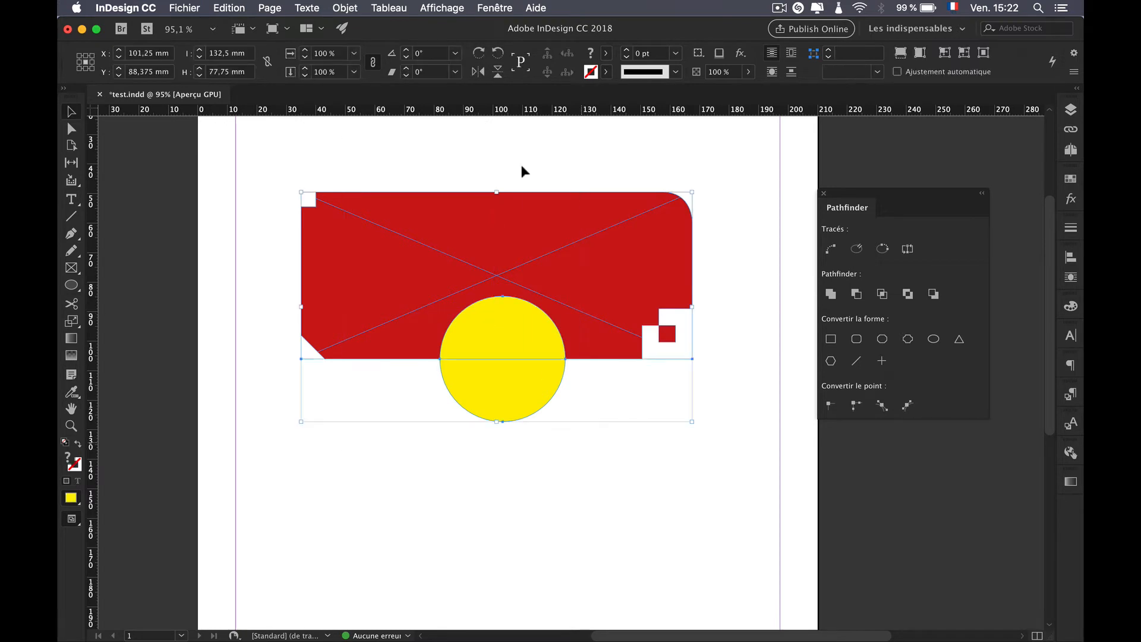
click(495, 7)
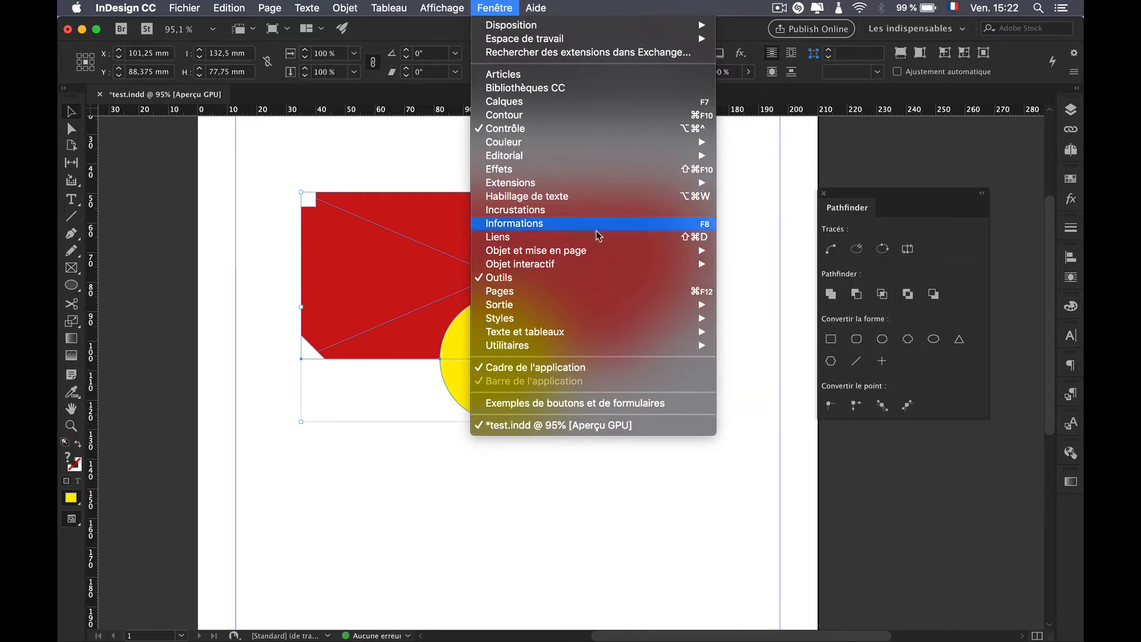
mouse_move(598, 250)
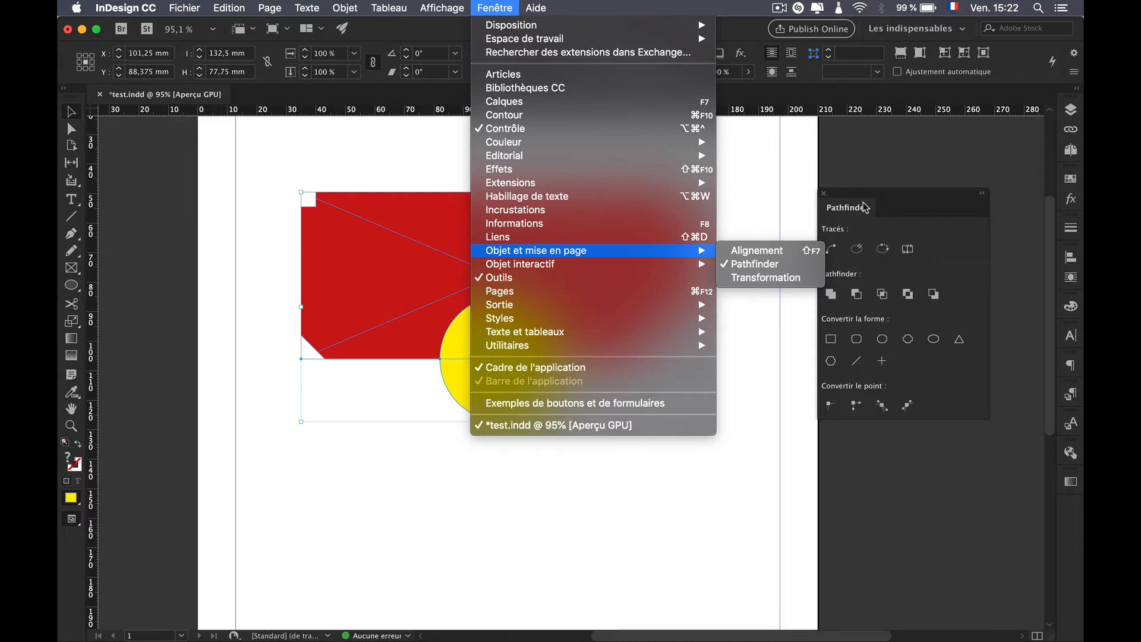
click(884, 194)
drag(882, 191, 839, 165)
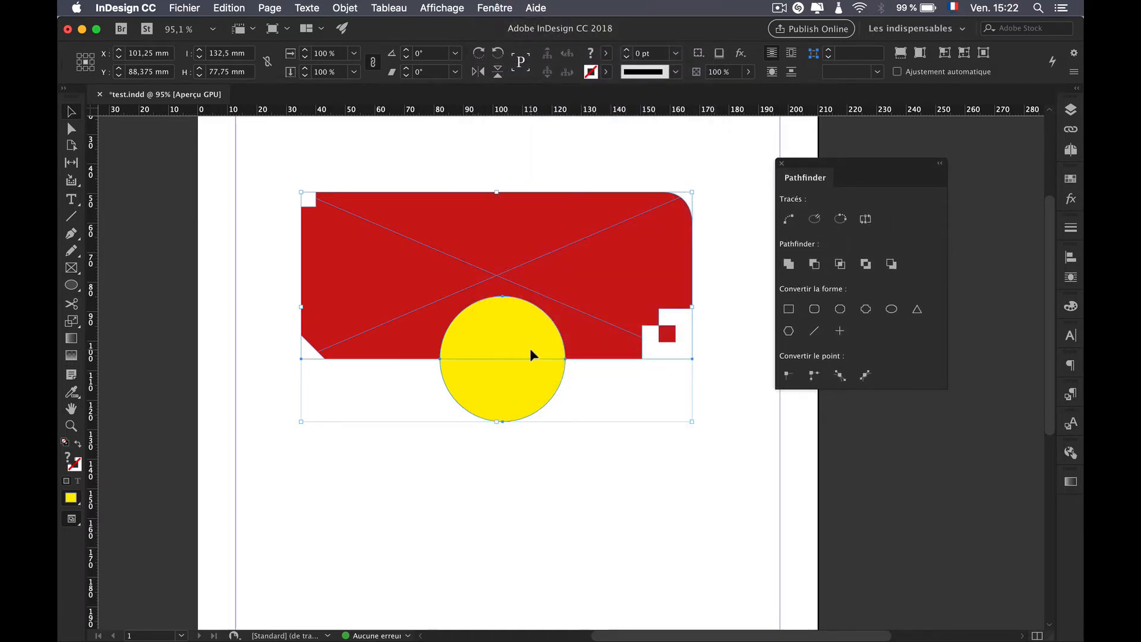
Step: Try uniting the two shapes and subtracting the circle from the red shape with Pathfinder, undoing each operation
click(788, 266)
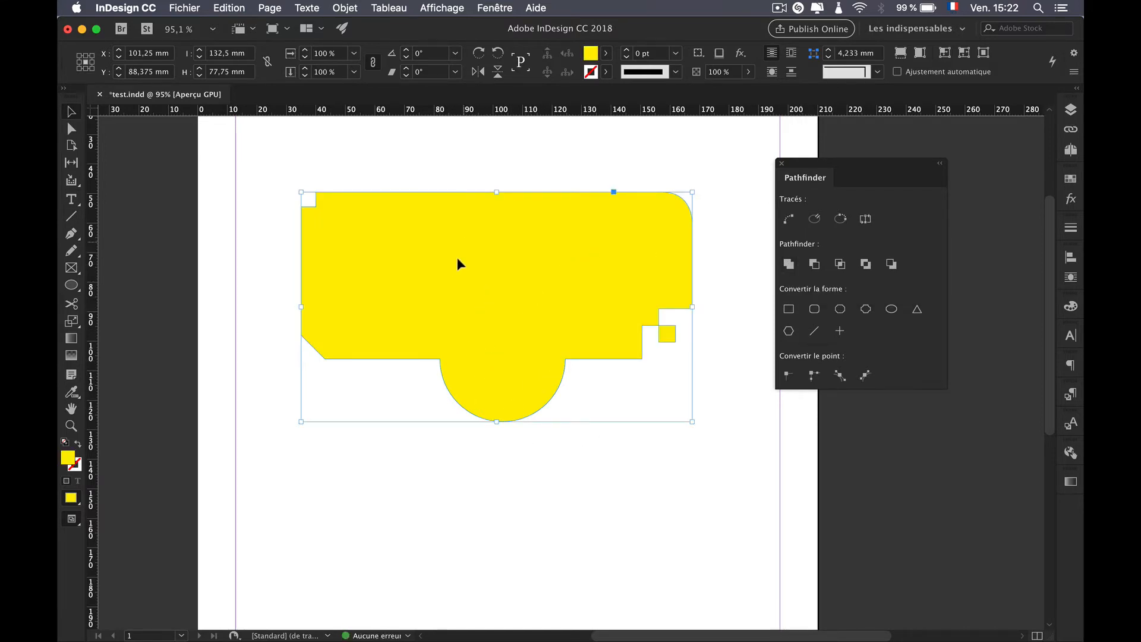
key(super+z)
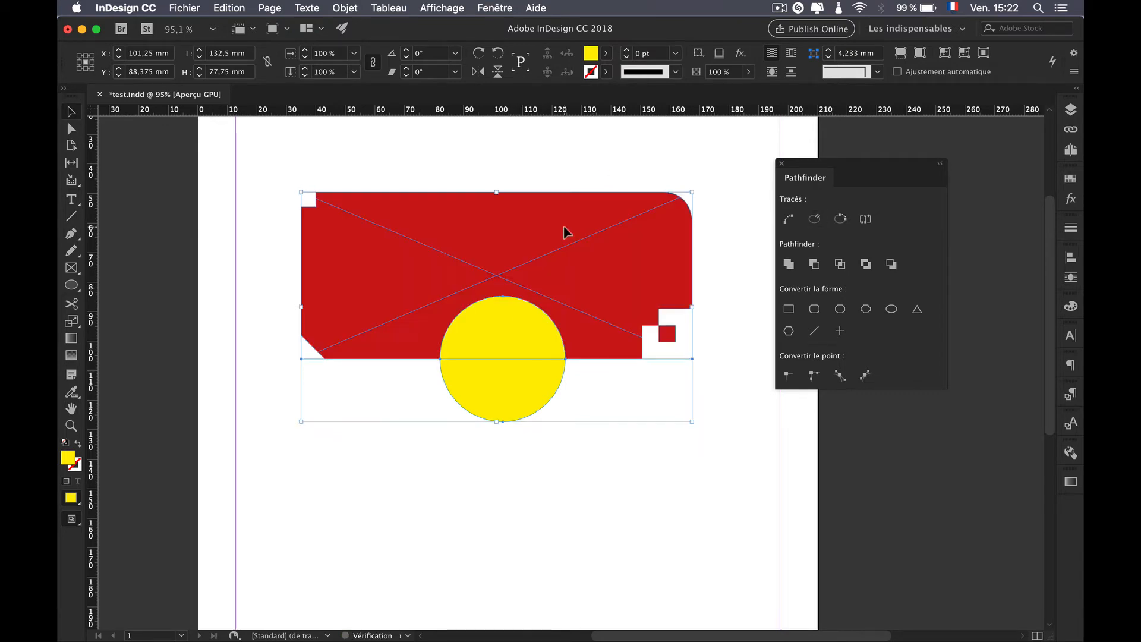
click(815, 264)
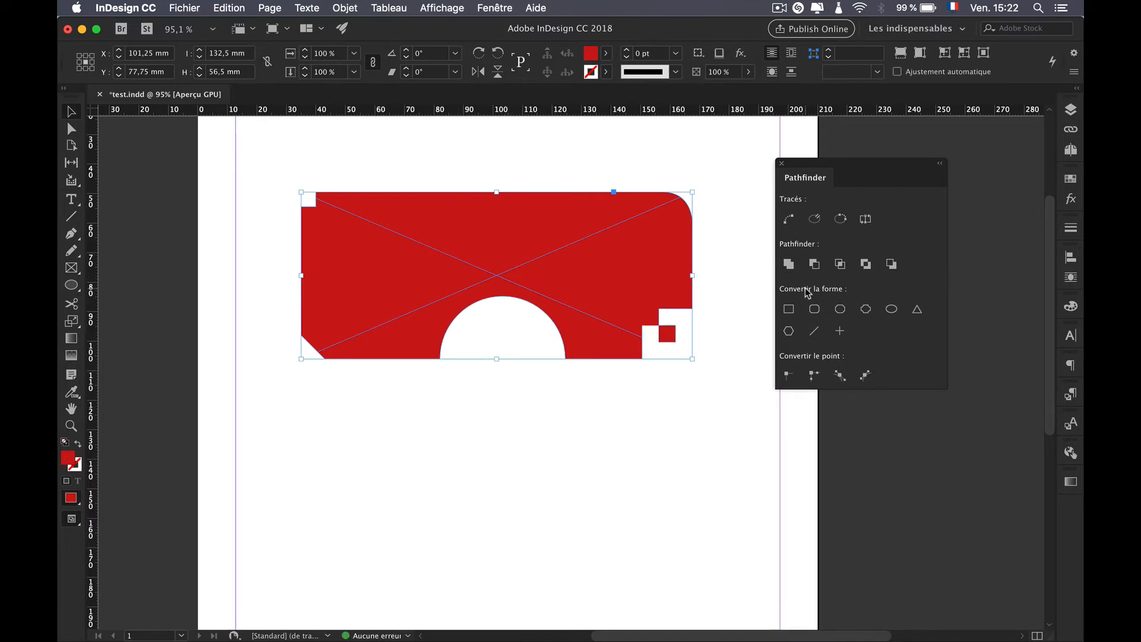
key(super+z)
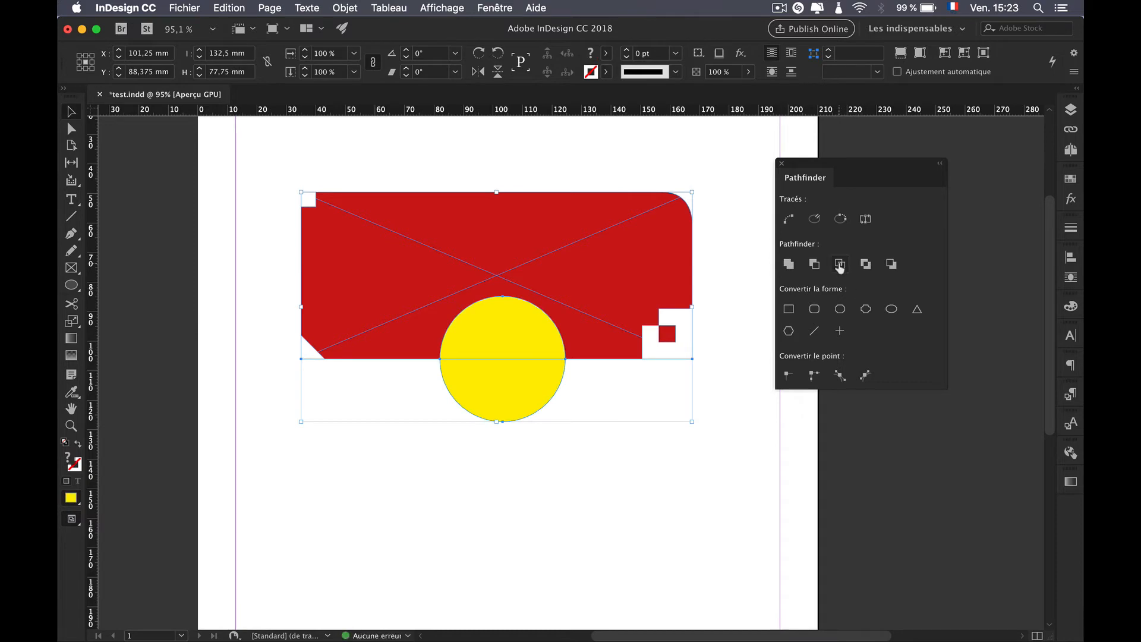
Step: Try Pathfinder's intersection on the red shape and circle, undo it, and try excluding their overlap
click(840, 265)
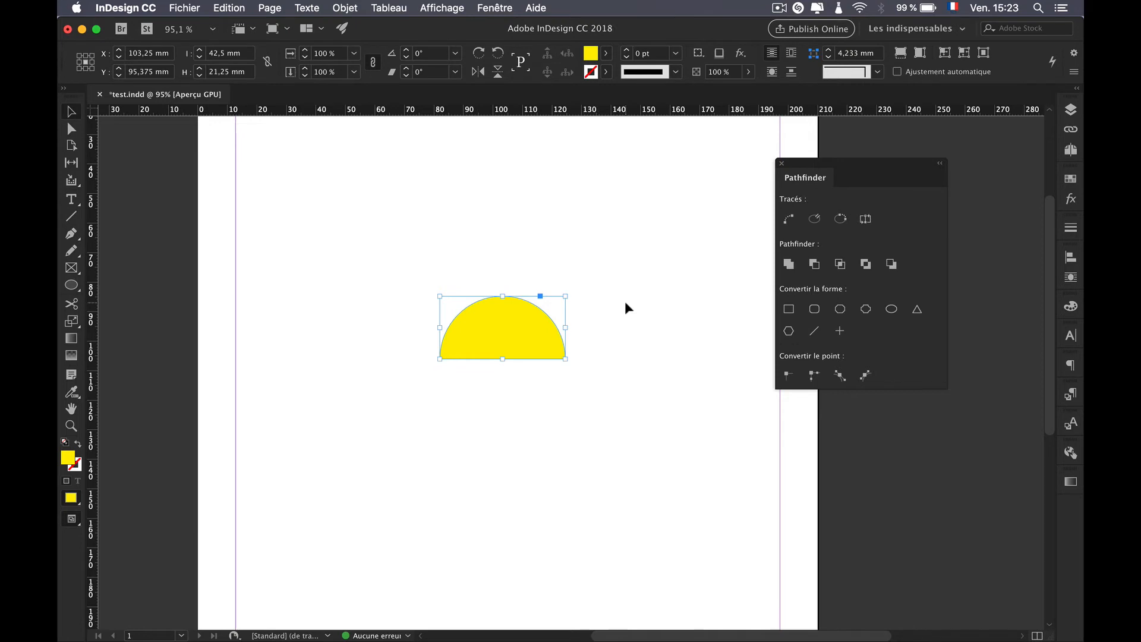
key(super+z)
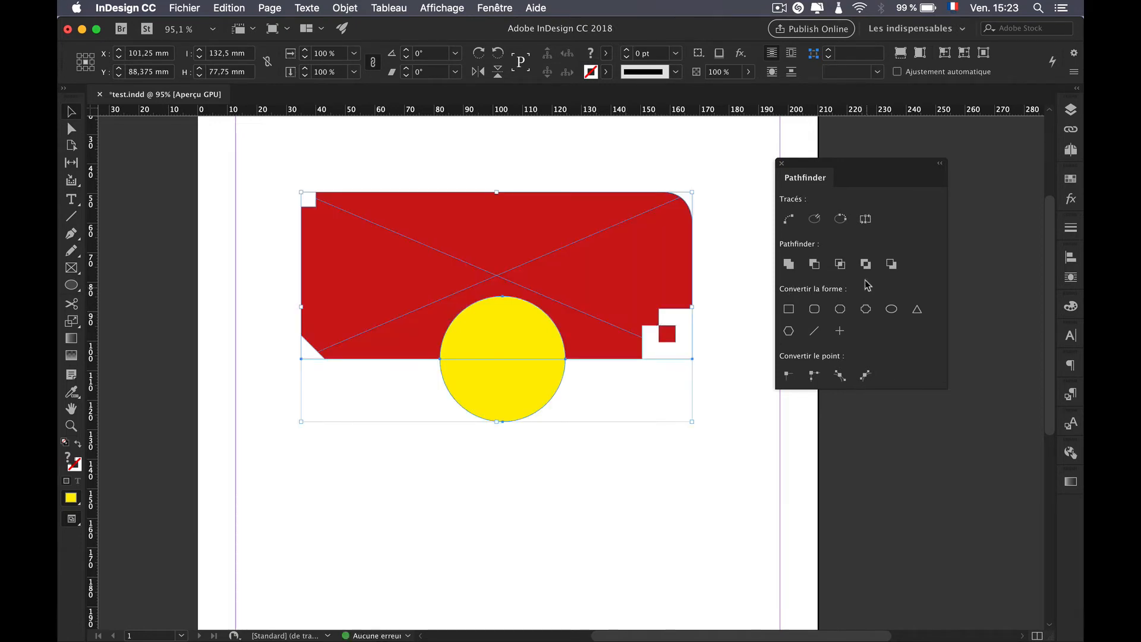
click(866, 264)
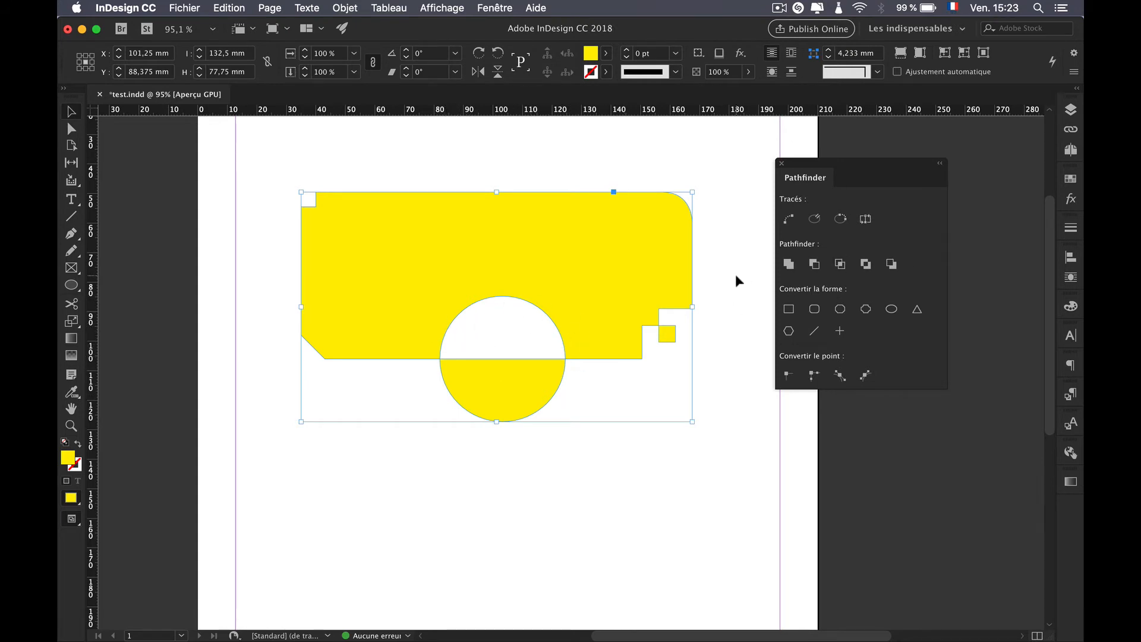
Step: Try Pathfinder's minus back operation to cut the yellow circle with the red shape behind it, and undo it
click(891, 264)
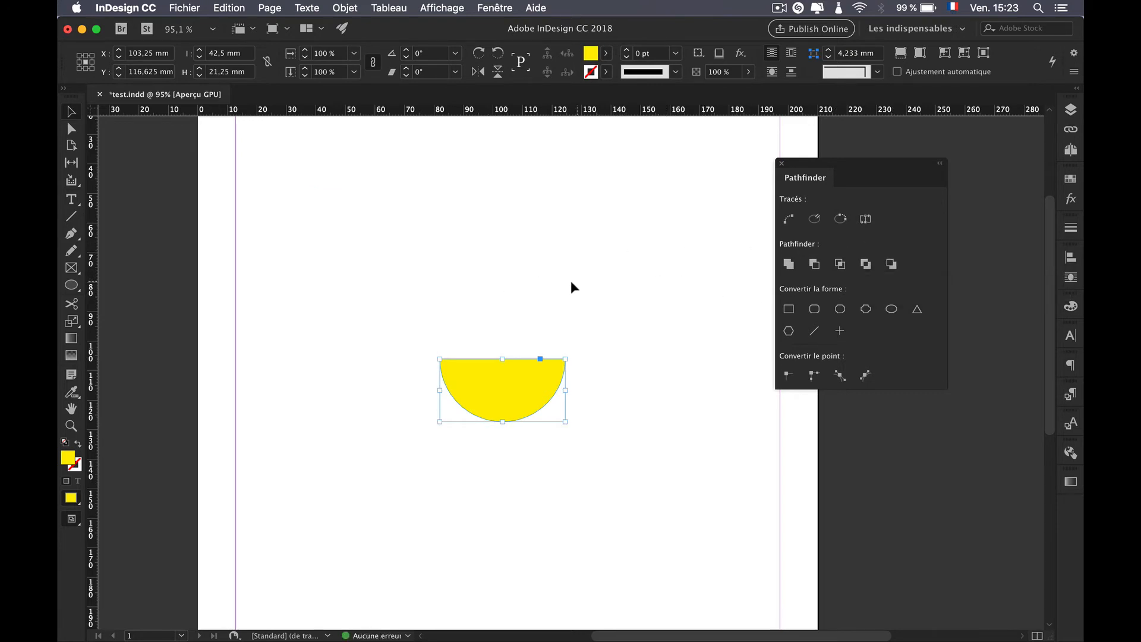
key(super+z)
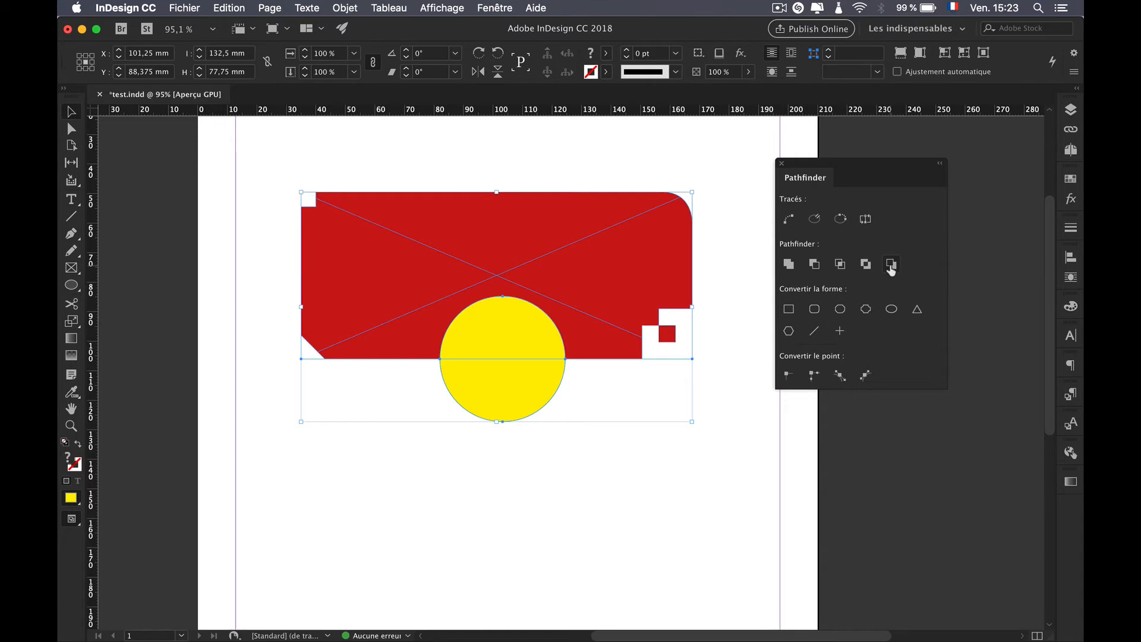
click(891, 266)
key(super+z)
Step: Select only the yellow circle and try converting it to a rectangle and to a rounded rectangle, undoing each
click(715, 188)
click(524, 384)
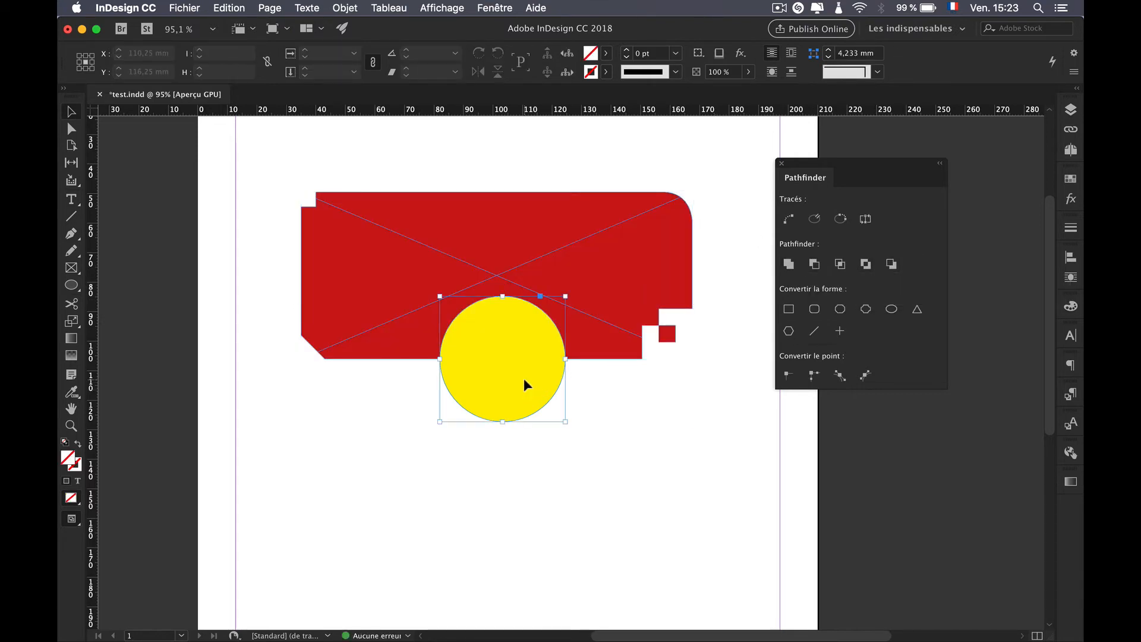
click(789, 309)
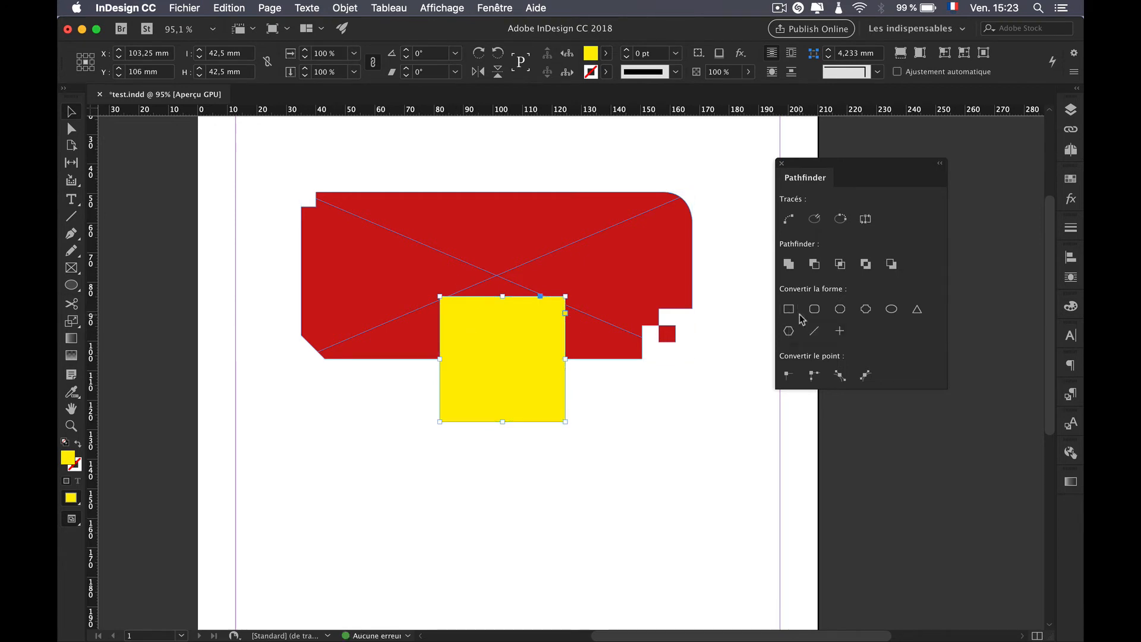
key(super+z)
click(815, 309)
key(super+z)
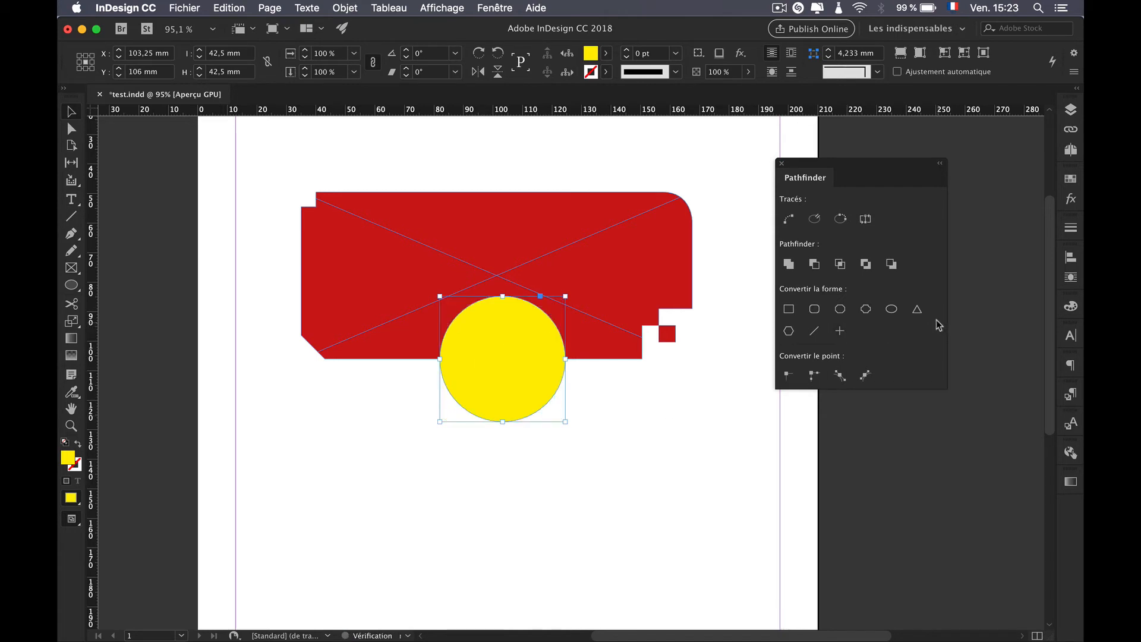
Step: Convert the selected yellow circle into a triangle
click(917, 311)
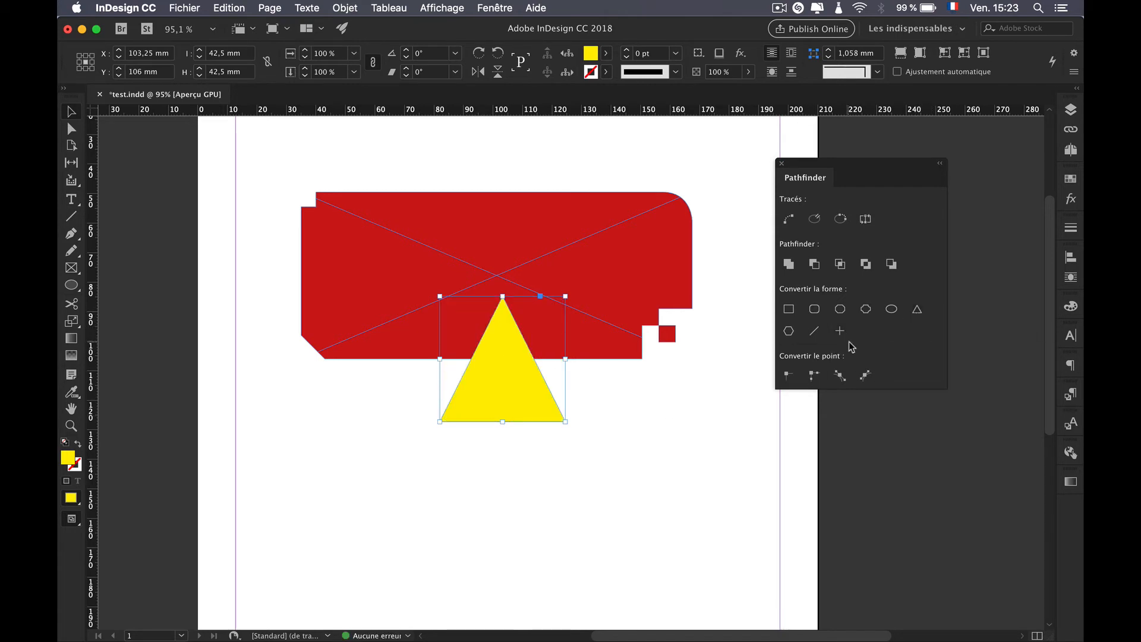
Step: Undo the conversion of the yellow circle into a triangle
key(super+z)
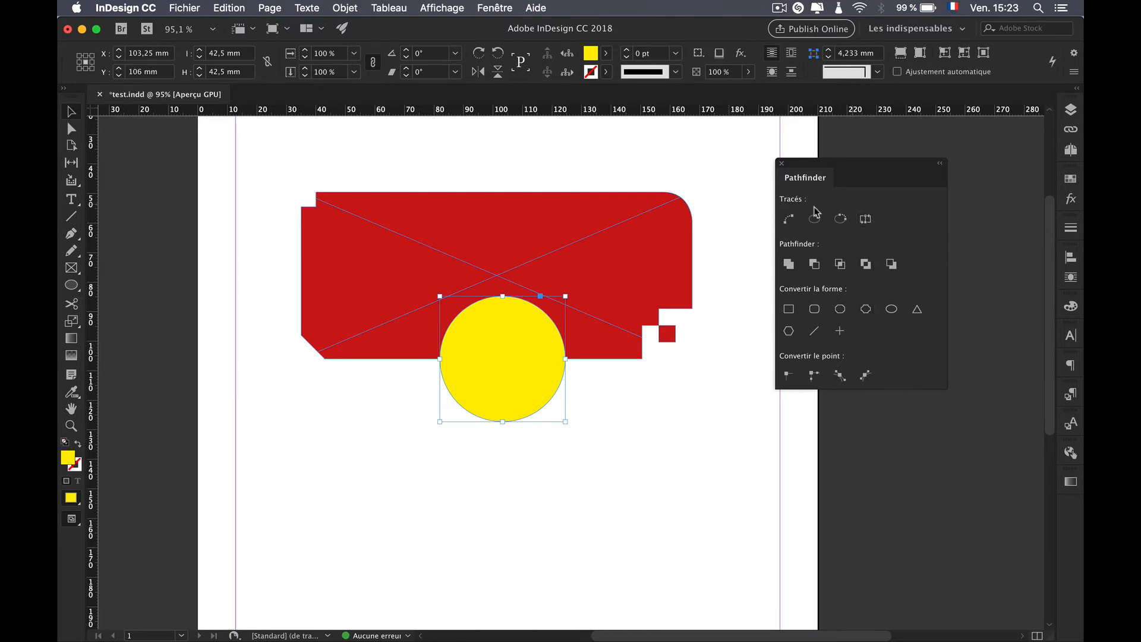
drag(855, 169, 892, 181)
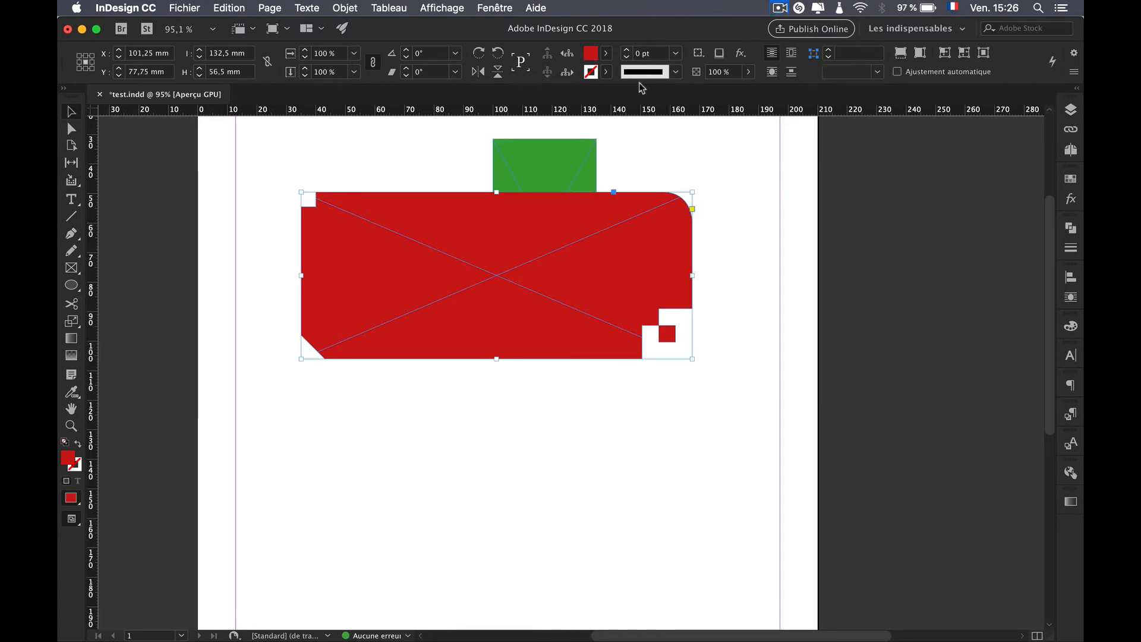
Step: Open the Transparency effect settings for the selected red shape and place the dialog clear of its upper part
click(345, 6)
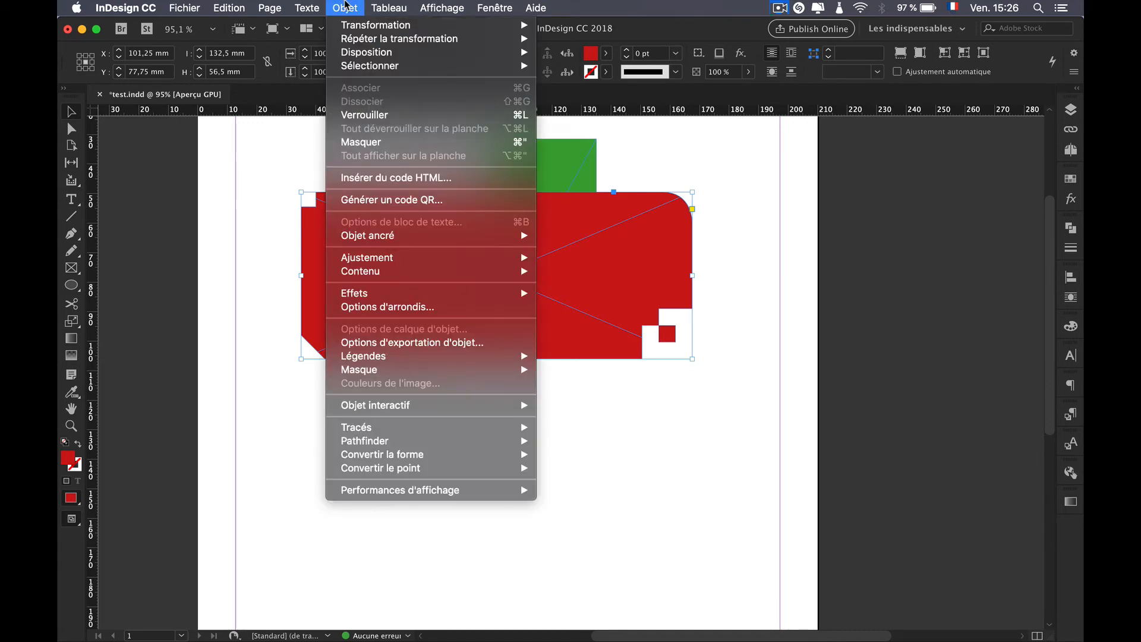
mouse_move(374, 300)
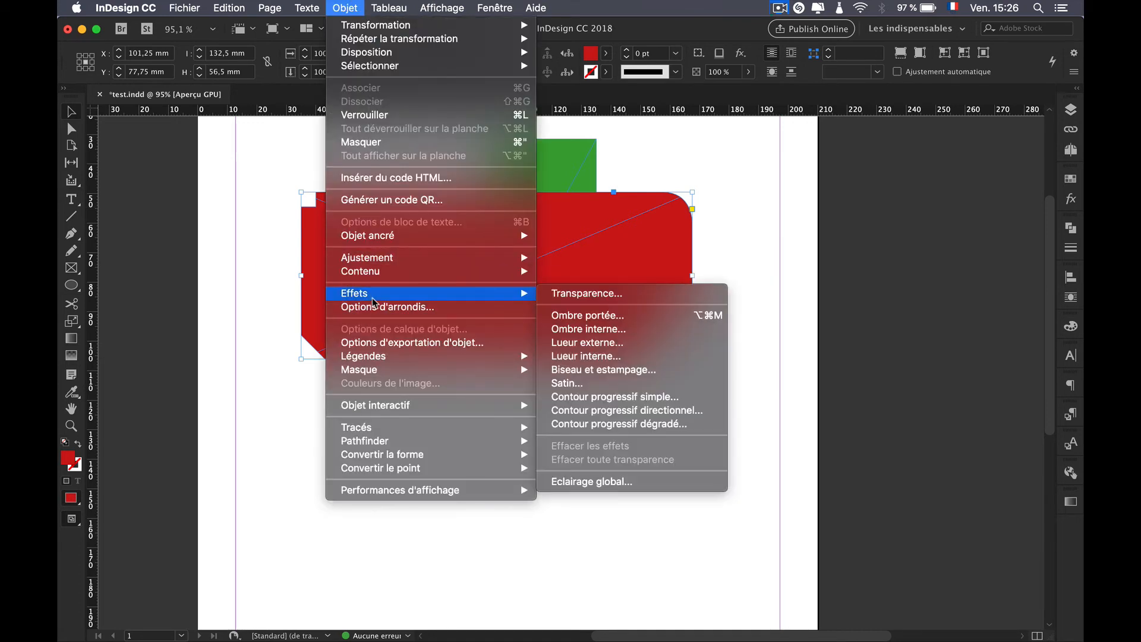
click(654, 293)
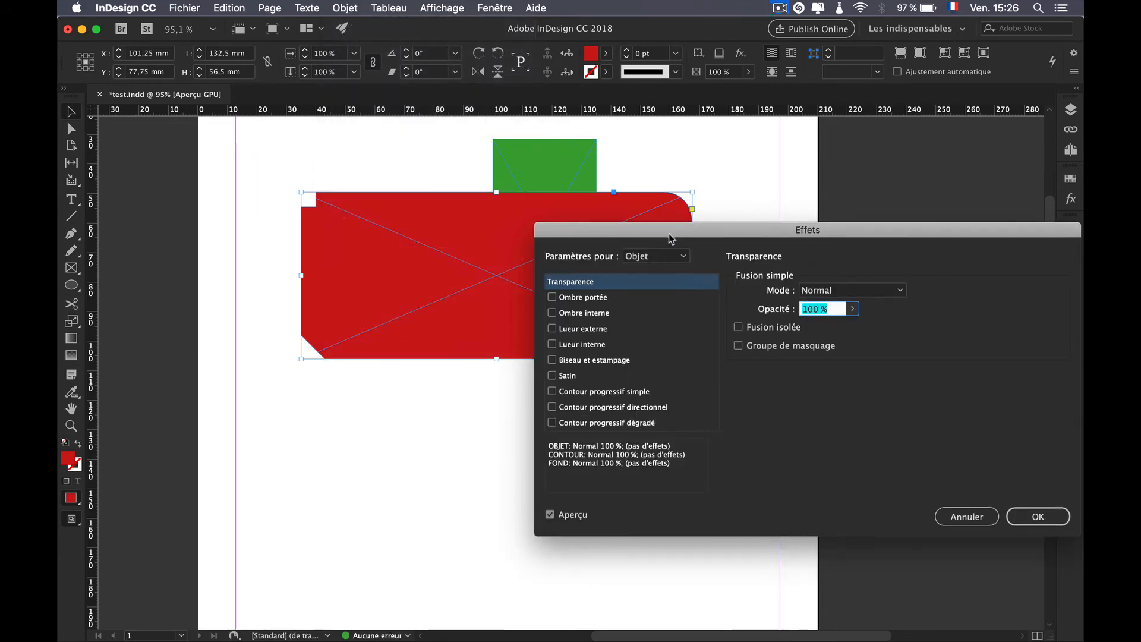
drag(668, 243, 542, 296)
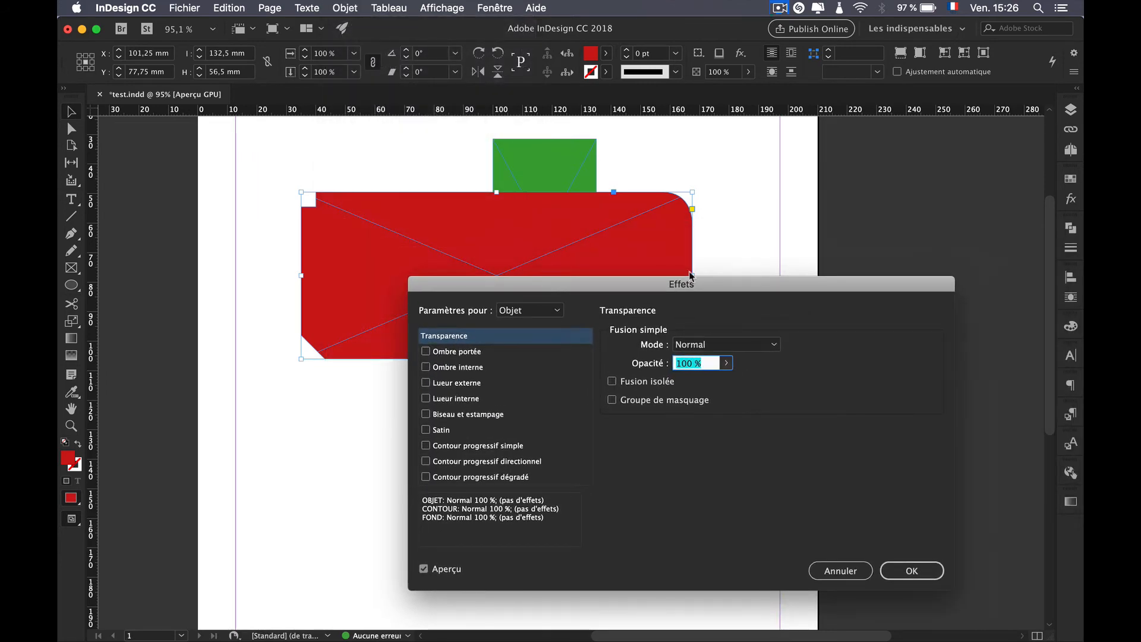
drag(703, 281, 730, 282)
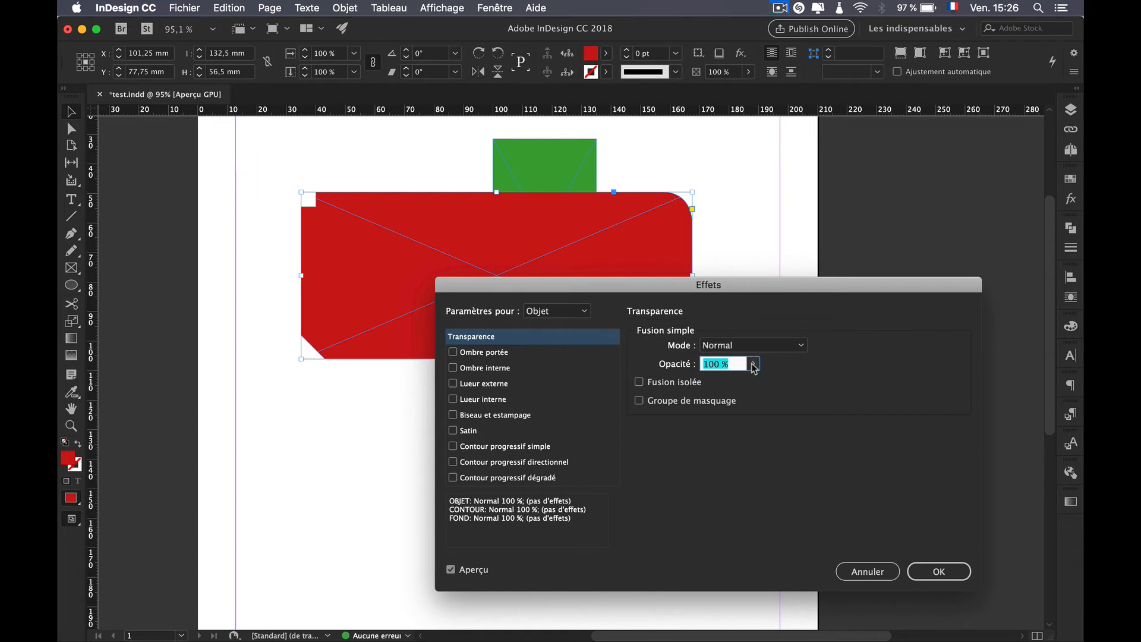
Step: Try an opacity of 69 % on the red shape over the green rectangle and restore it to 100 %
click(727, 363)
drag(755, 381, 732, 382)
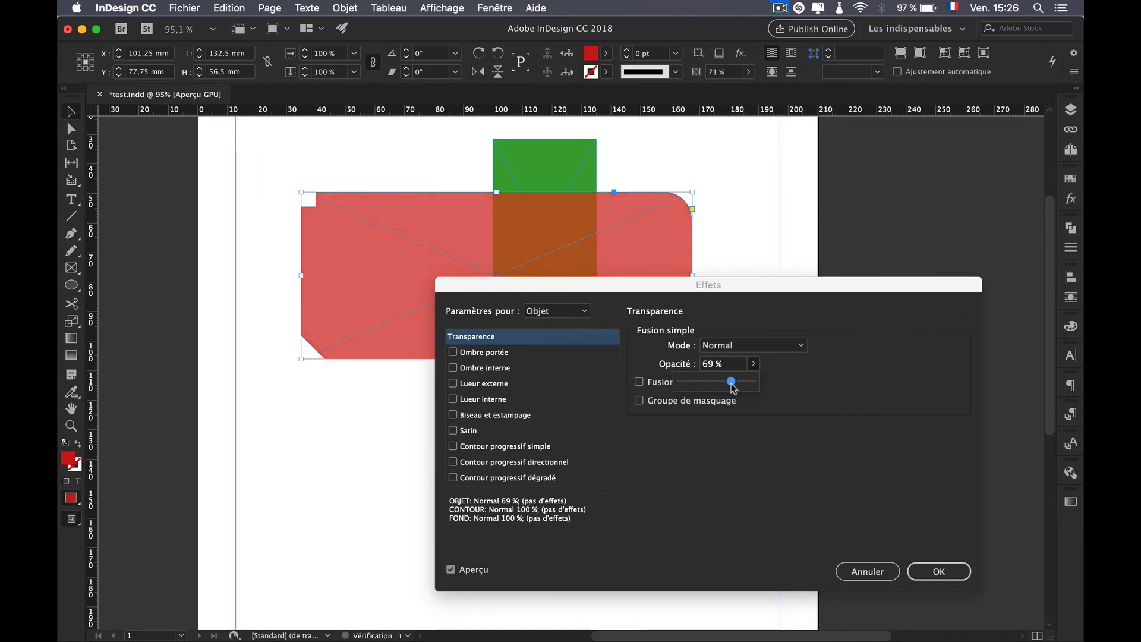
drag(746, 295, 677, 378)
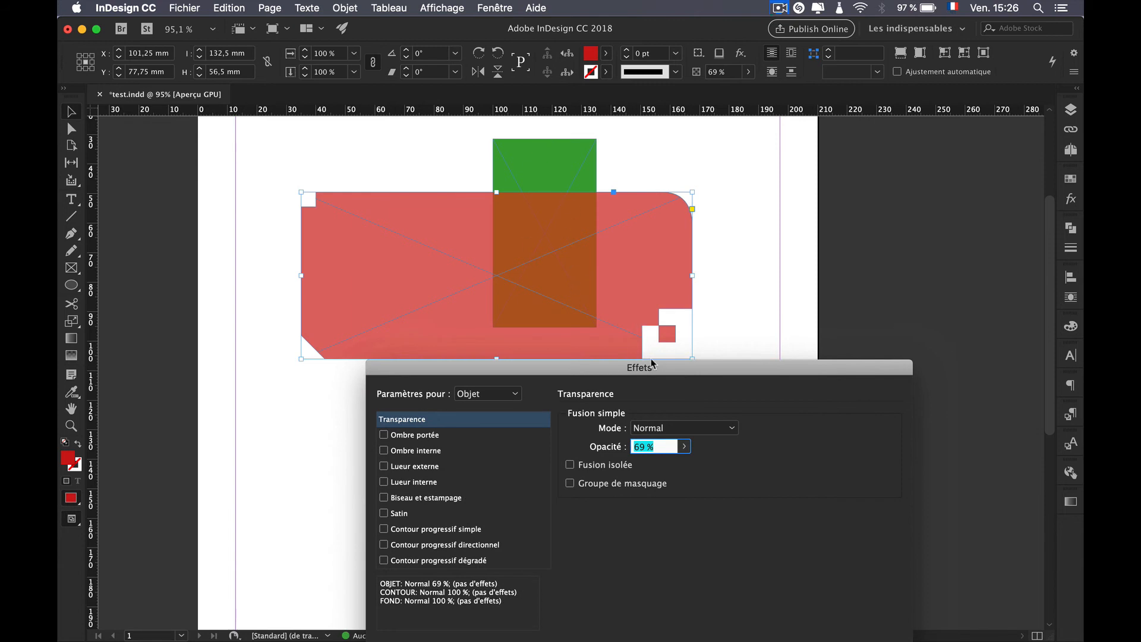
drag(657, 371, 773, 188)
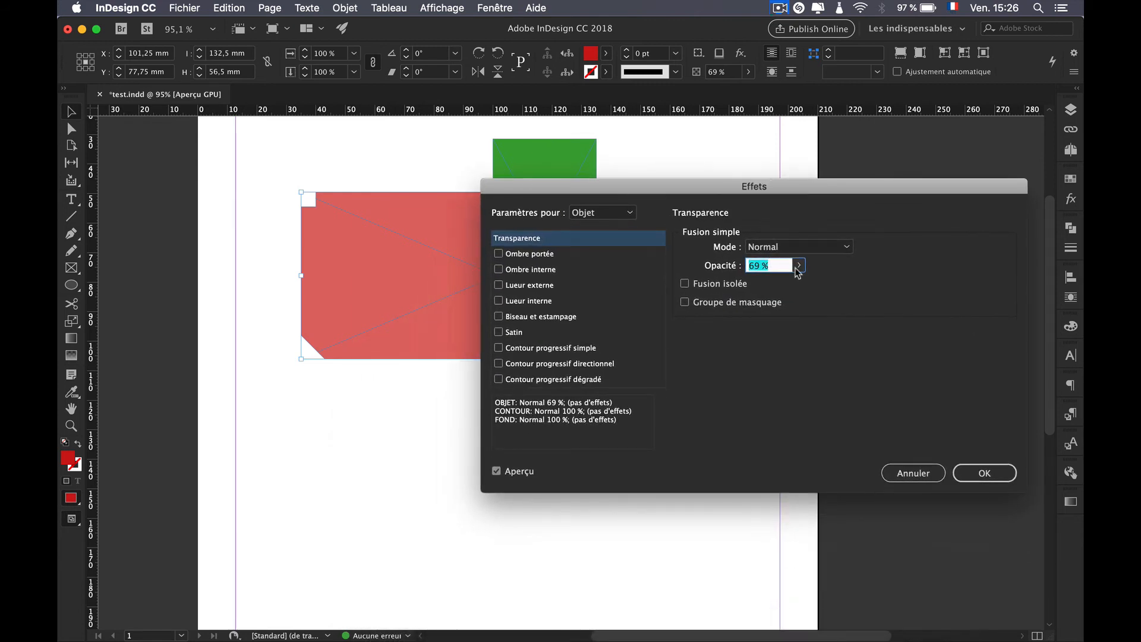
click(797, 267)
drag(776, 283, 836, 284)
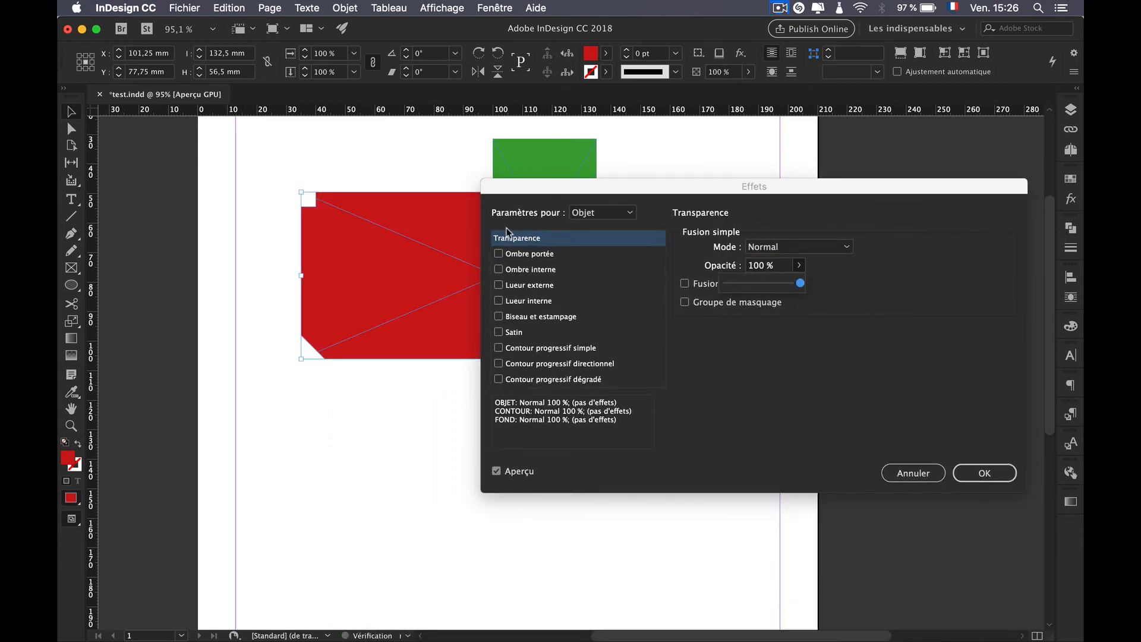
Step: Add a drop shadow to the red shape and display the shadow's settings
click(500, 256)
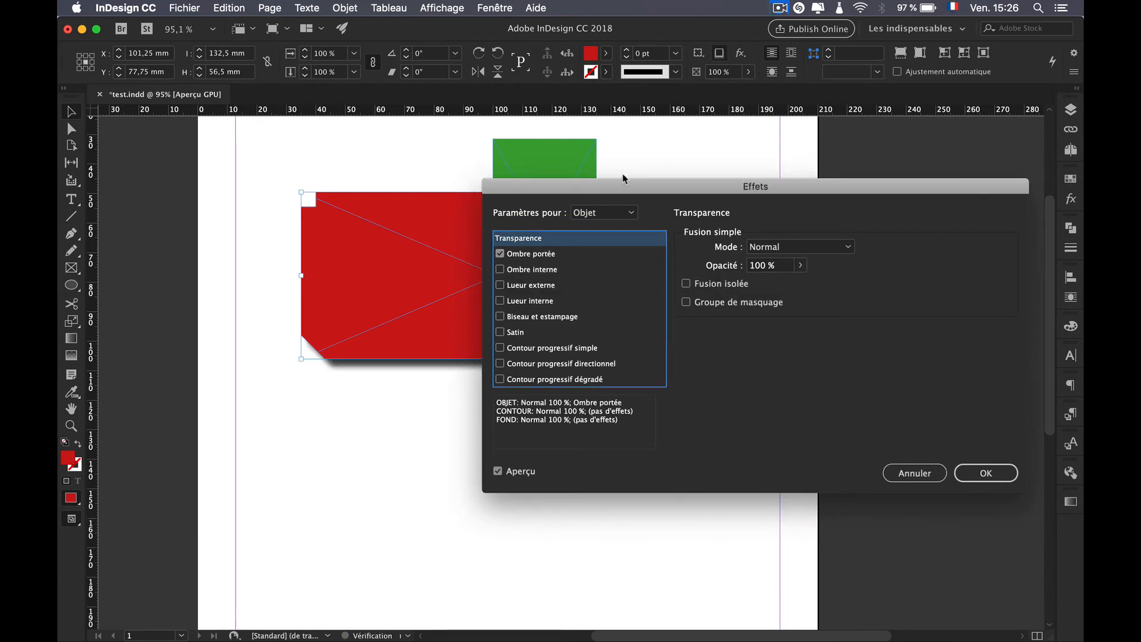
drag(591, 186, 689, 355)
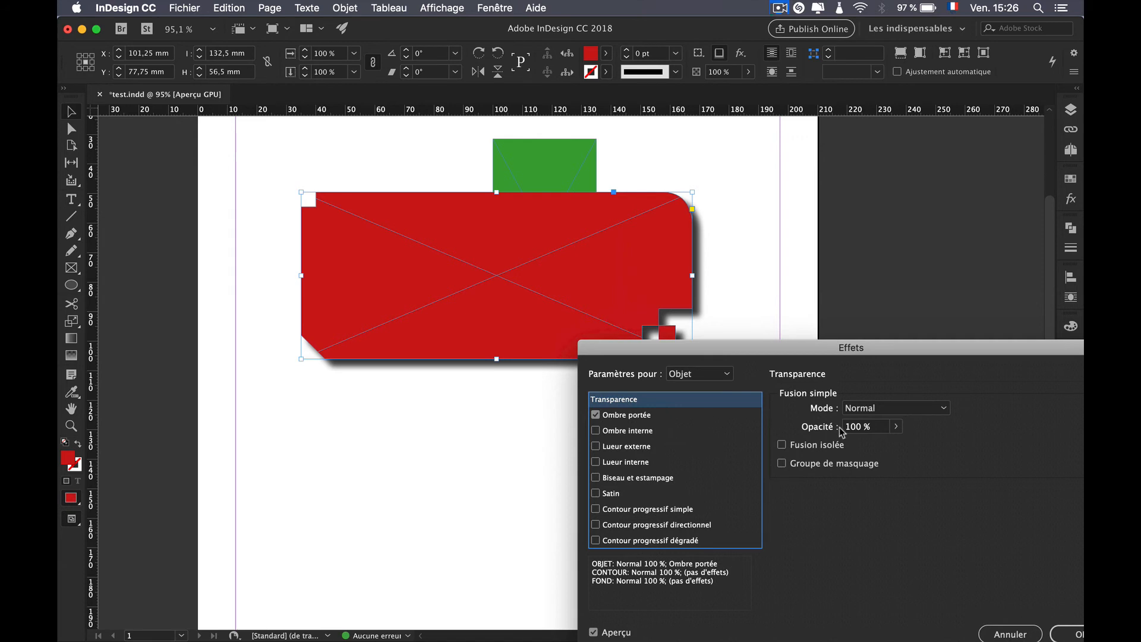
click(896, 427)
mouse_move(898, 445)
mouse_down()
mouse_move(868, 446)
mouse_move(917, 441)
mouse_up()
click(640, 420)
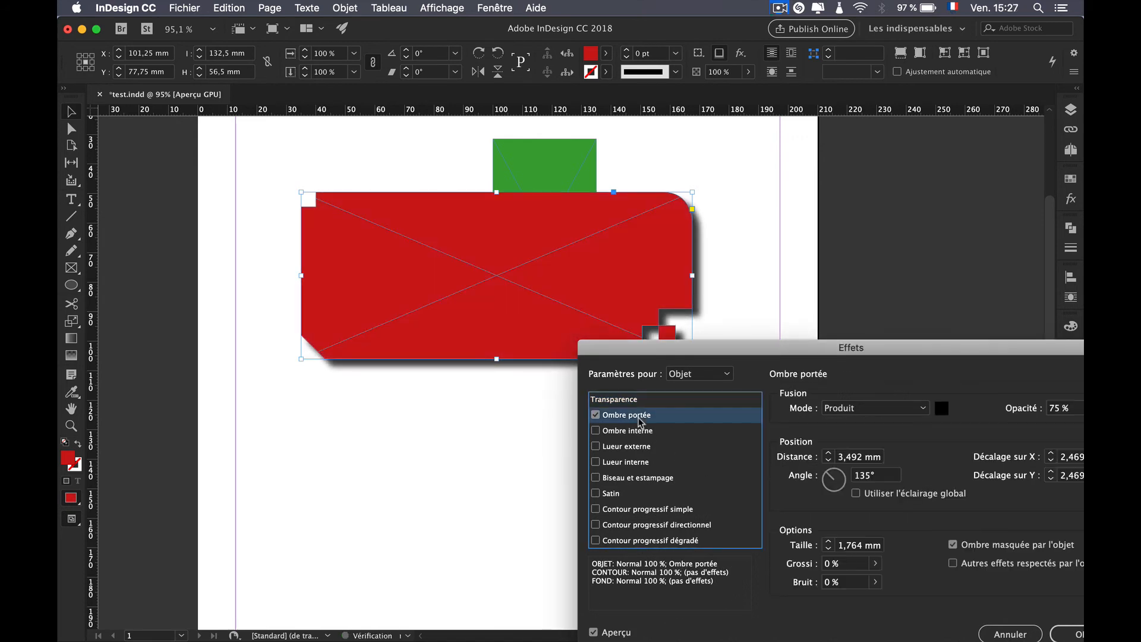
drag(860, 350, 836, 350)
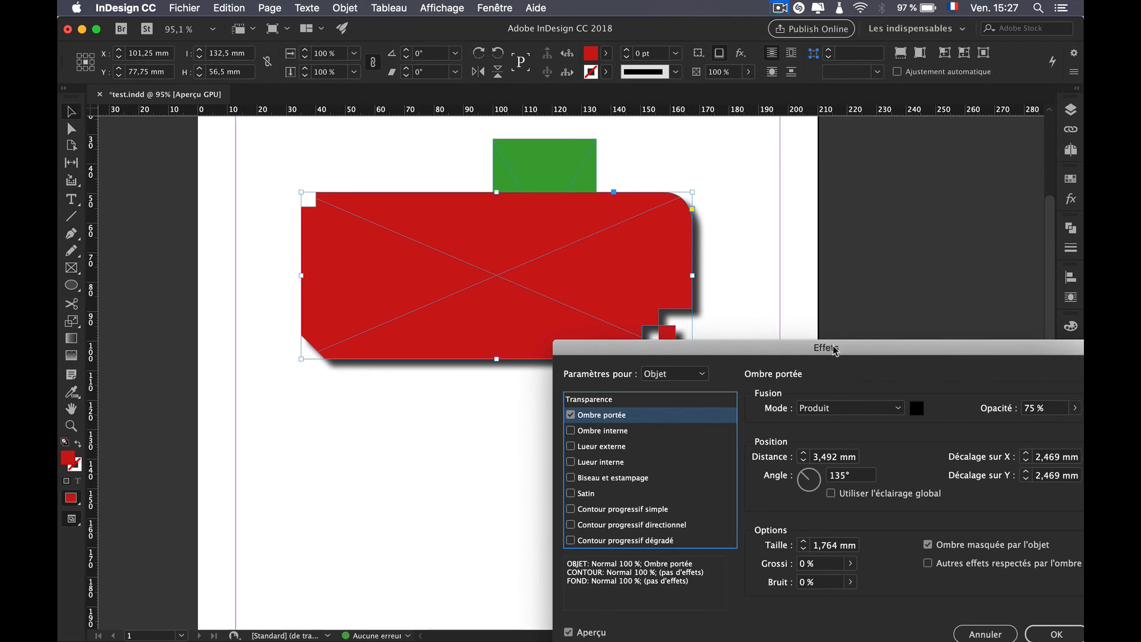
Step: Set the drop shadow's angle to 114°, its distance to 2 mm and its opacity to 44 %
drag(810, 480, 809, 478)
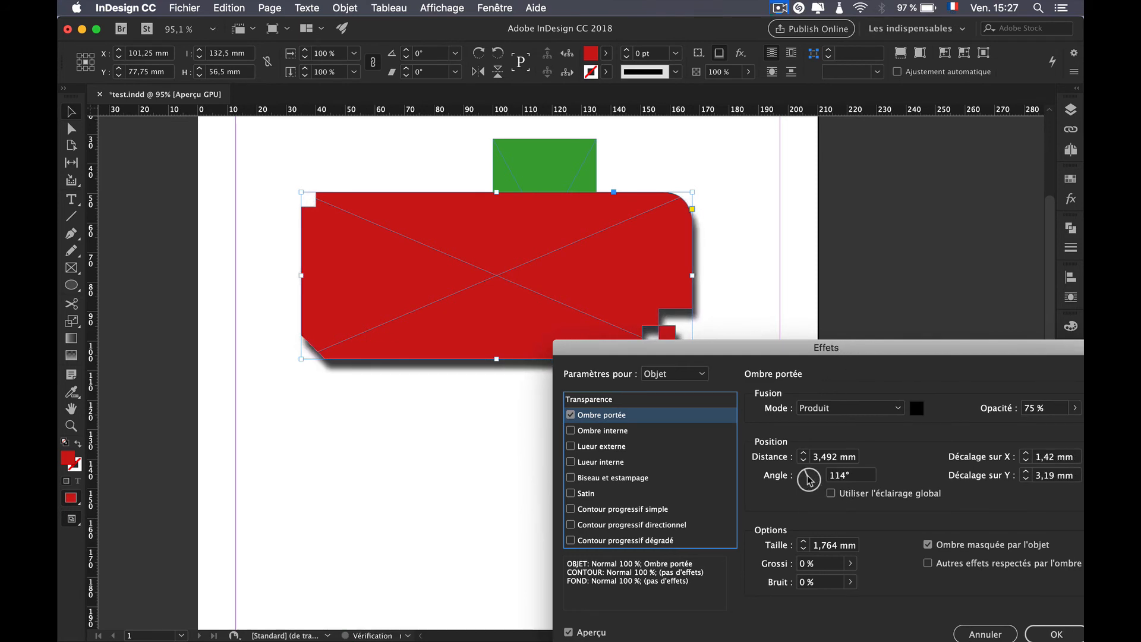
click(804, 459)
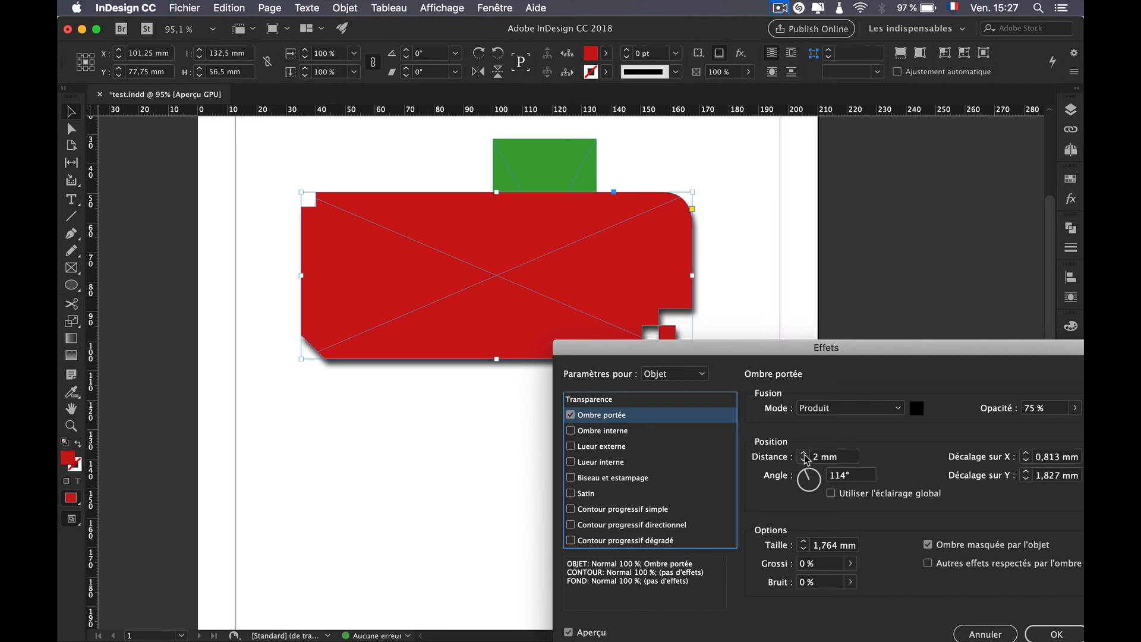
click(1075, 408)
mouse_move(1057, 425)
mouse_down()
mouse_move(1021, 426)
mouse_move(1034, 426)
mouse_up()
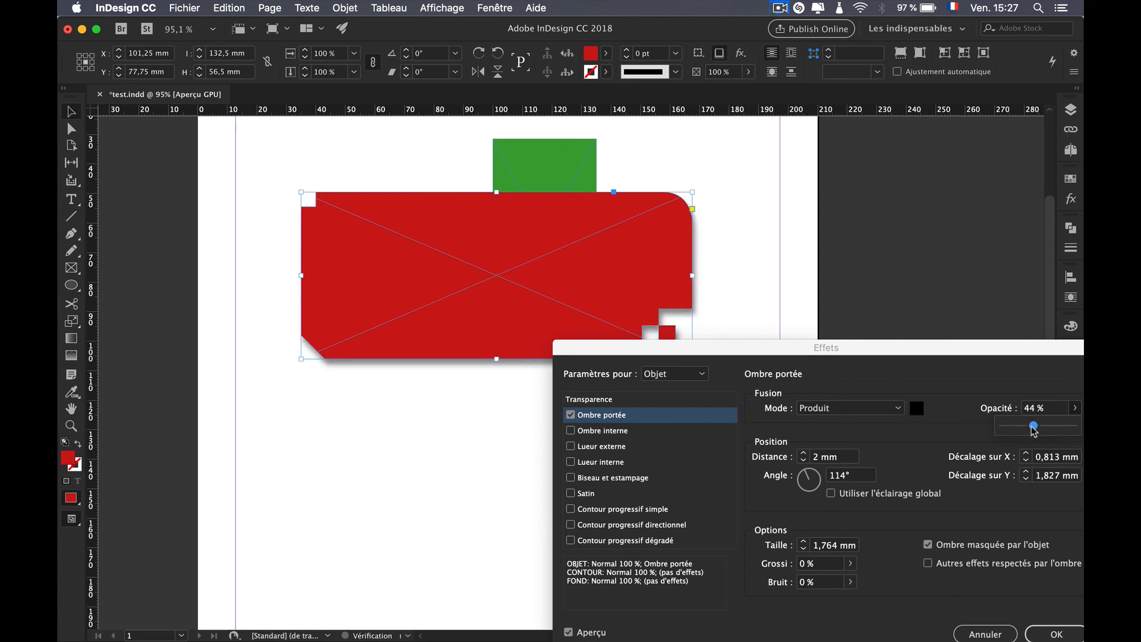
Step: Replace the red shape's drop shadow with an inner shadow, keeping the shape in view beside the dialog
click(571, 415)
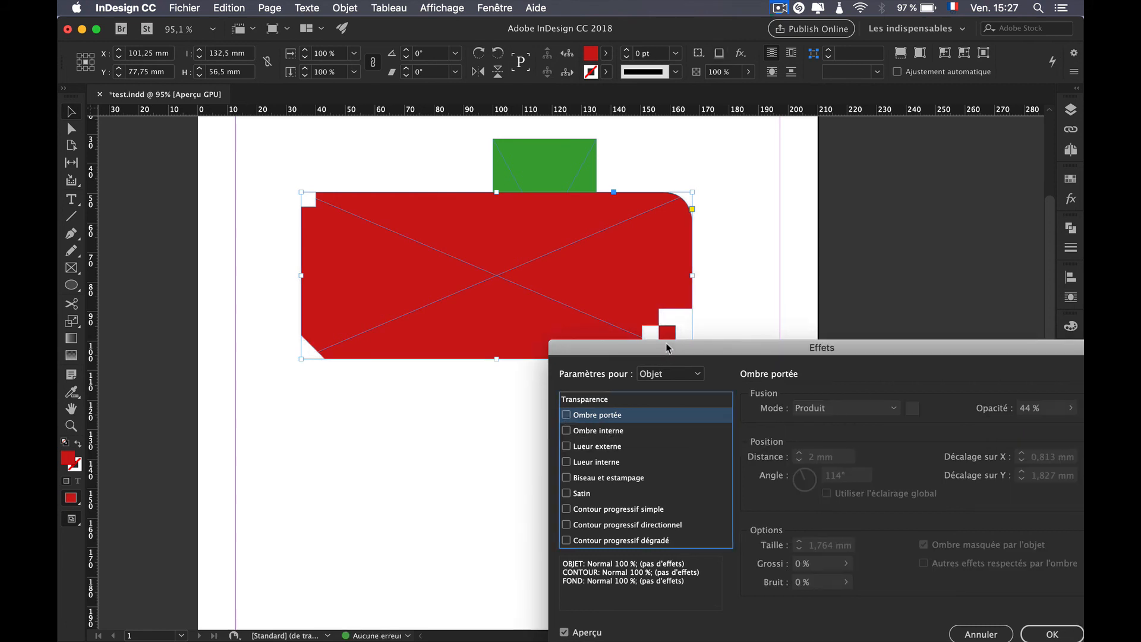
drag(826, 347, 774, 214)
click(961, 503)
click(584, 298)
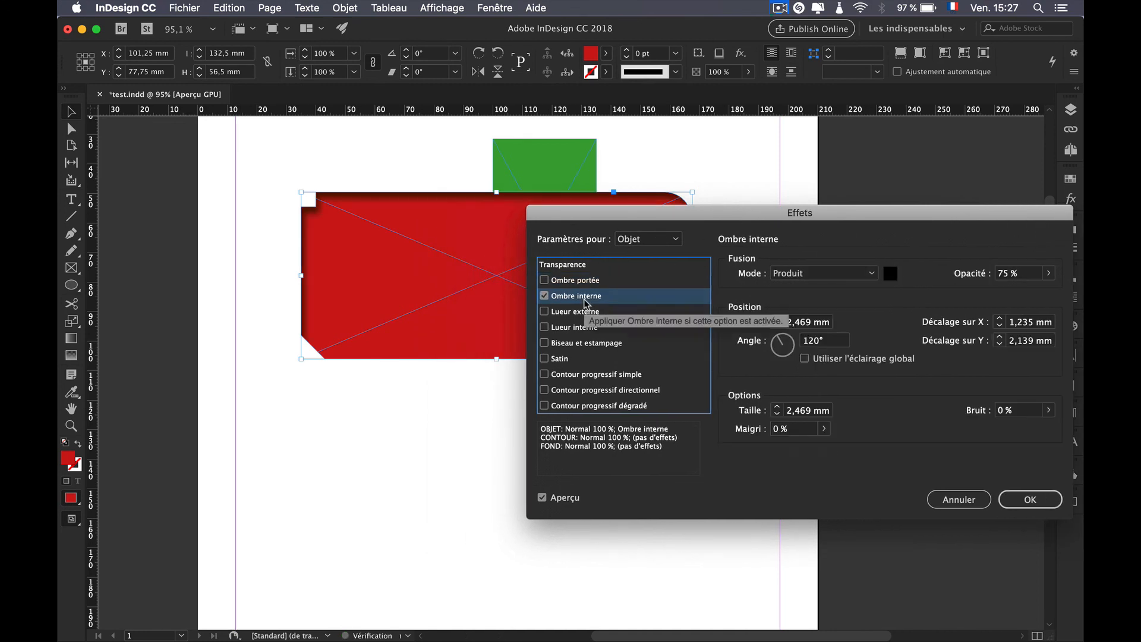
drag(666, 214, 725, 214)
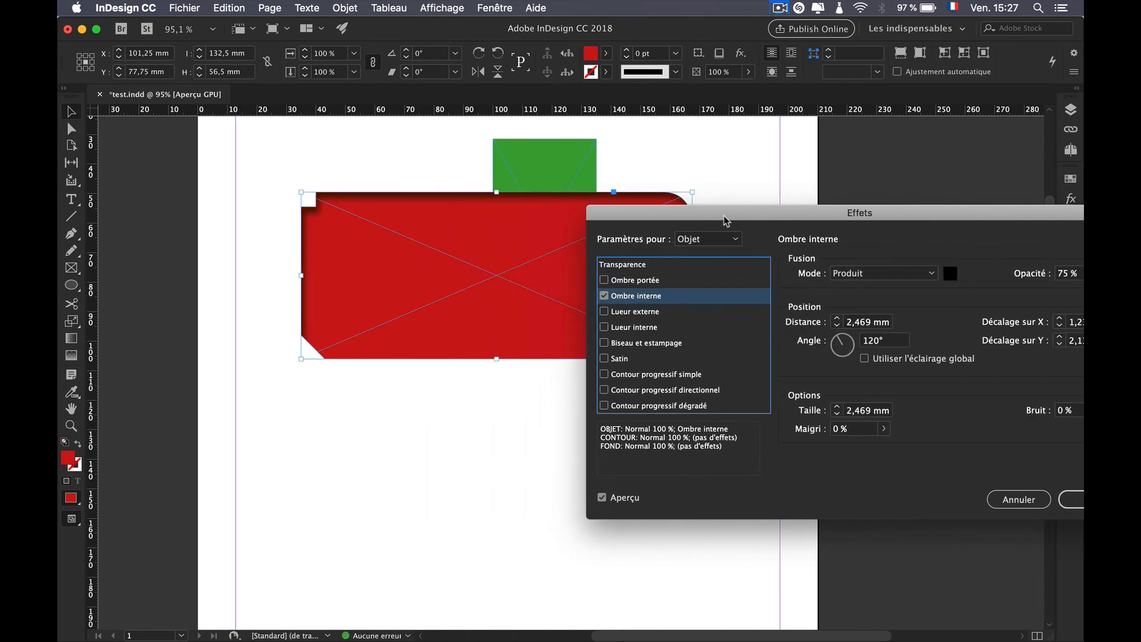
Step: Turn off the inner shadow and try an outer glow on the red shape, removing it again
click(604, 296)
click(604, 311)
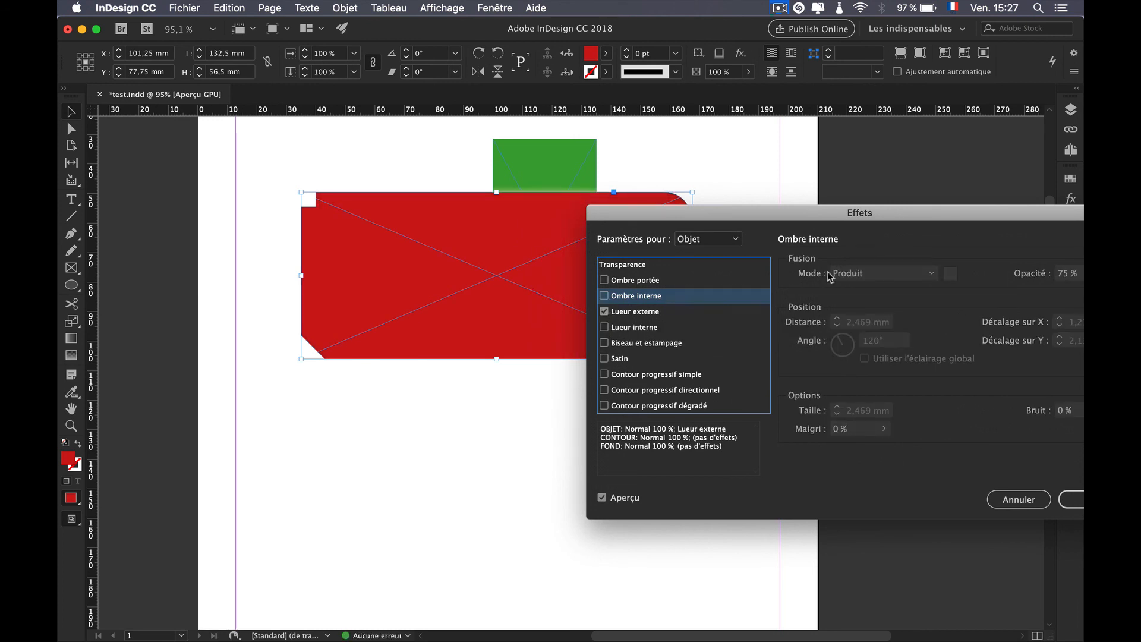
click(604, 311)
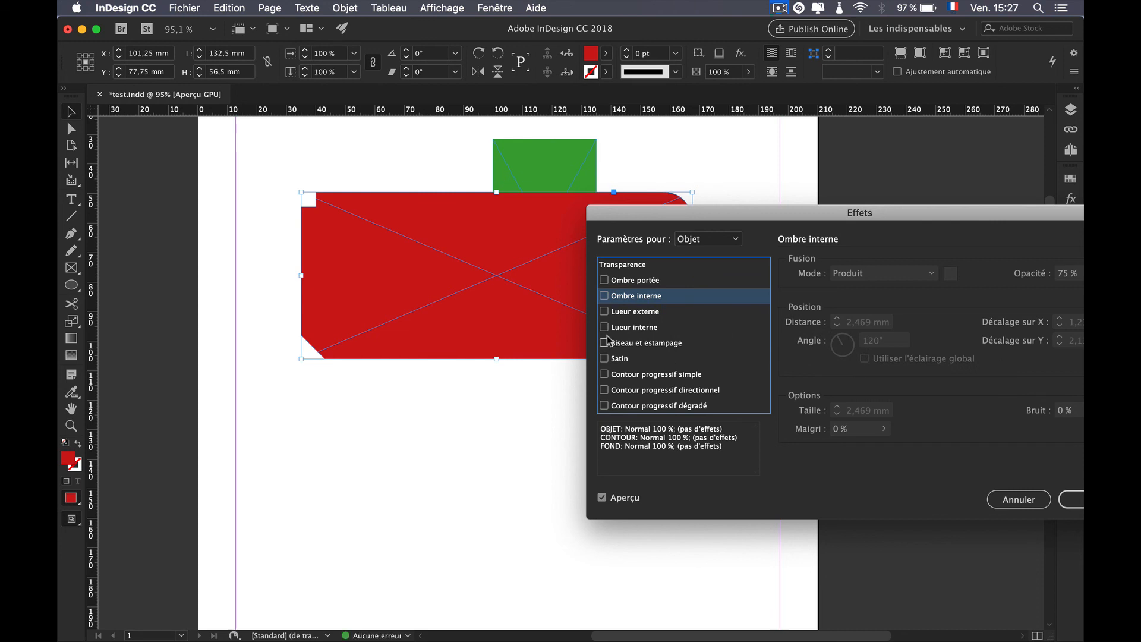
Step: Try the bevel and emboss effect on the red shape and replace it with the satin effect
click(604, 343)
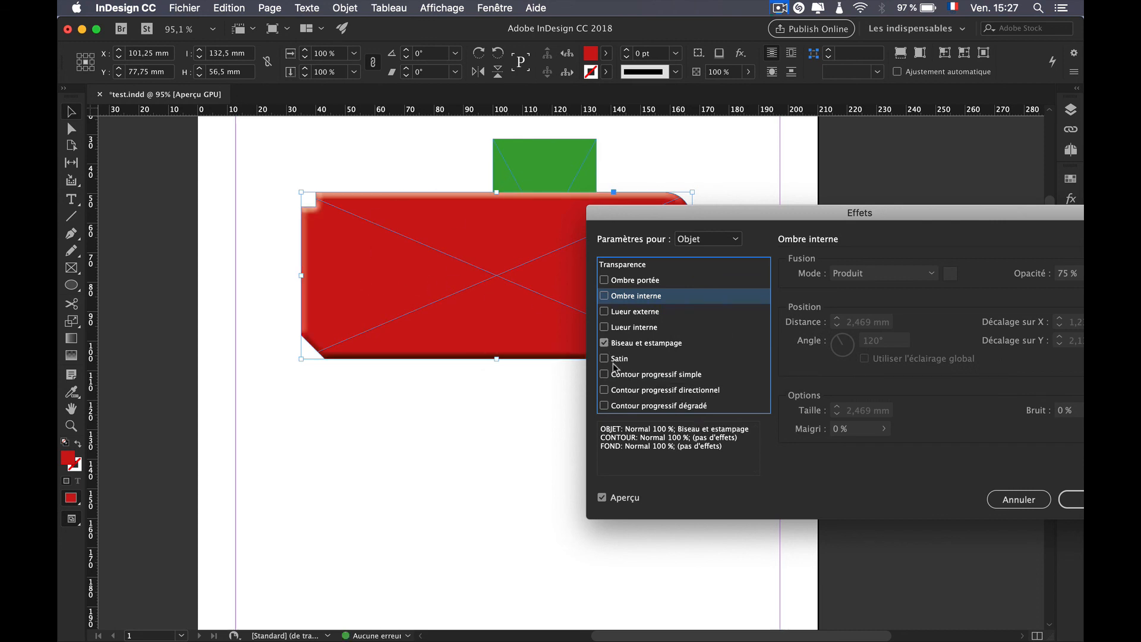
click(604, 359)
click(605, 344)
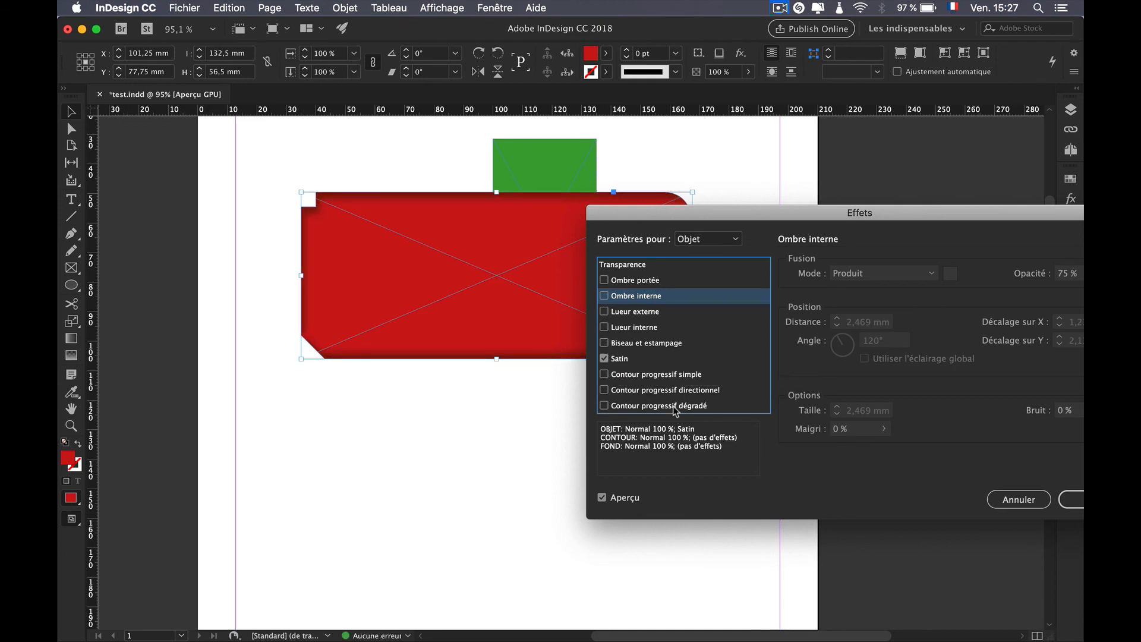
drag(815, 217, 561, 179)
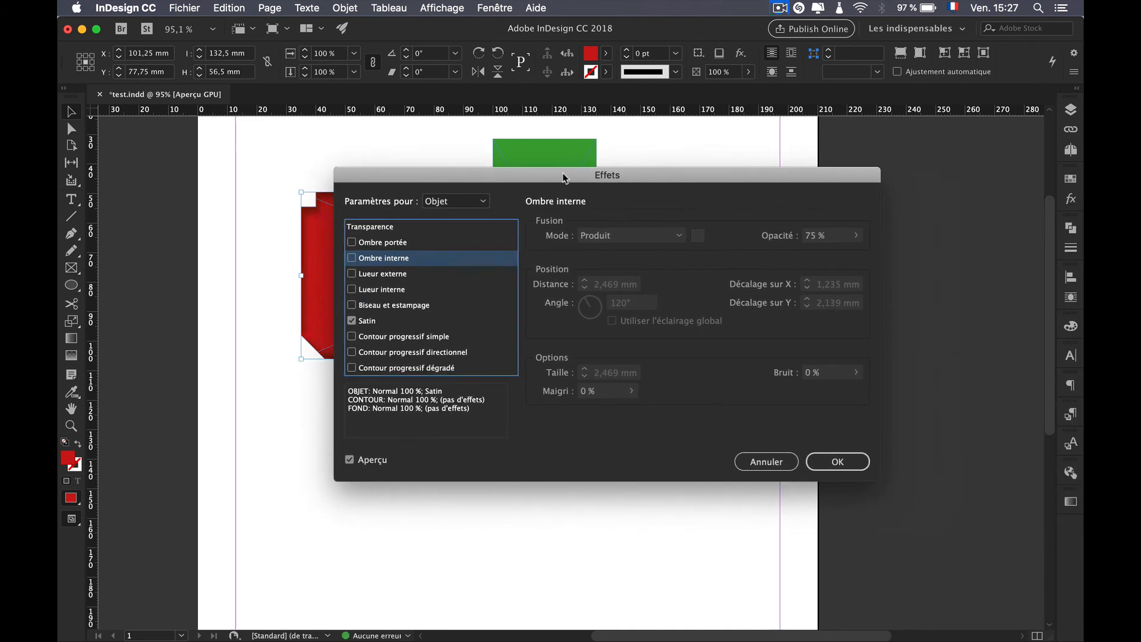